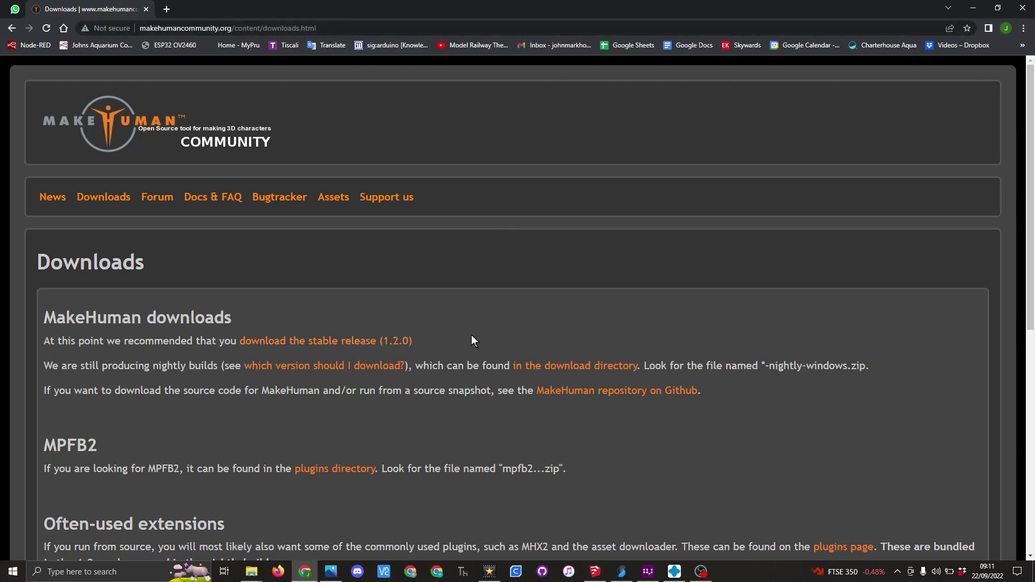
# Download makehuman-community-1.2.0-windows.zip from the 1.2.0 stable release page into Downloads.
pyautogui.click(365, 345)
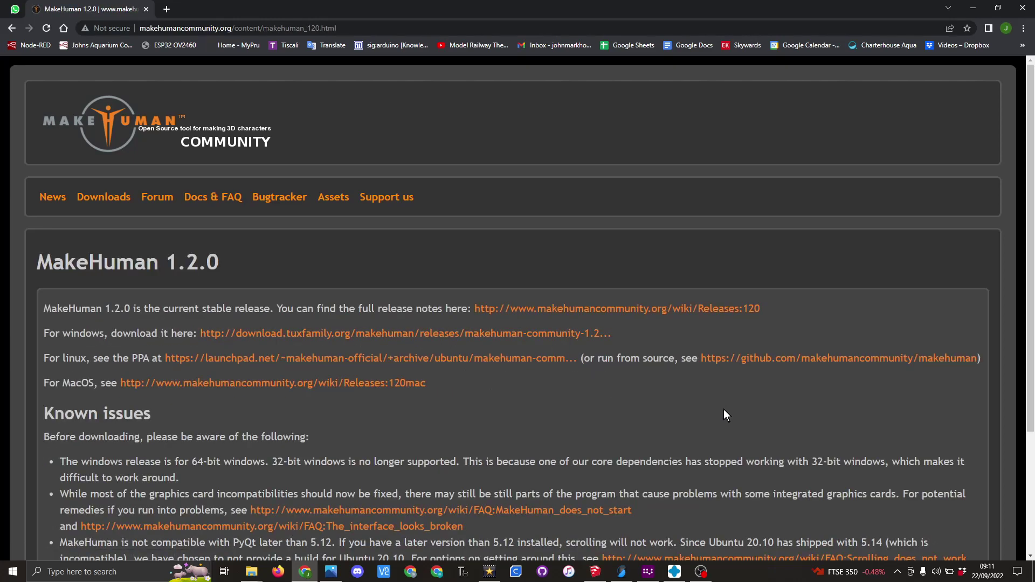
pyautogui.click(458, 332)
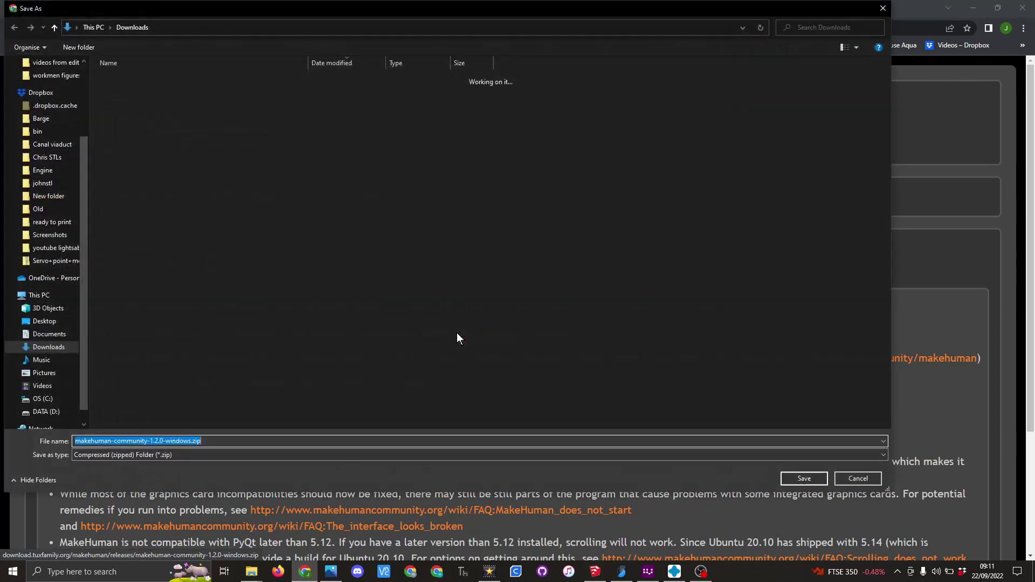
pyautogui.click(800, 478)
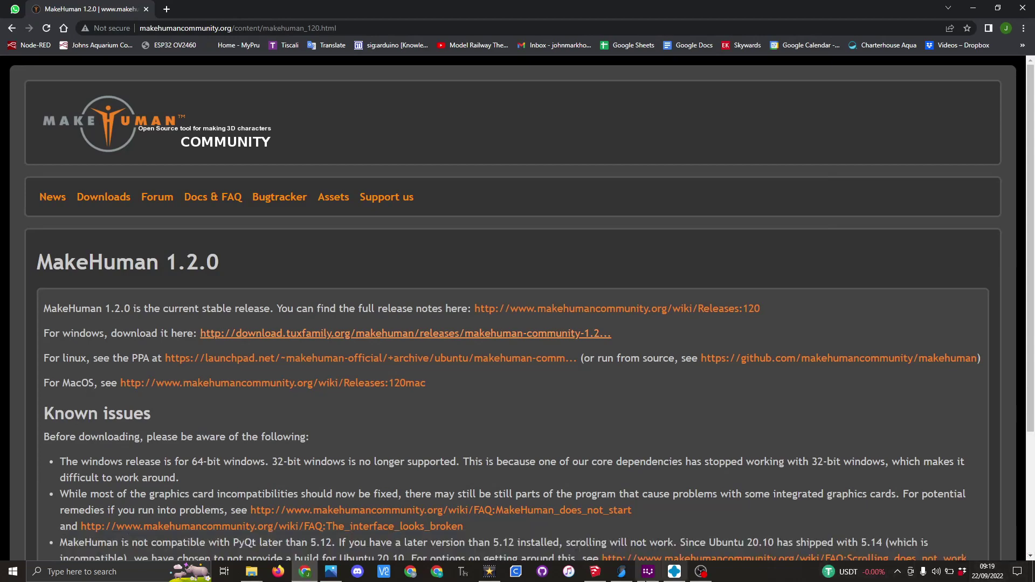
pyautogui.click(251, 572)
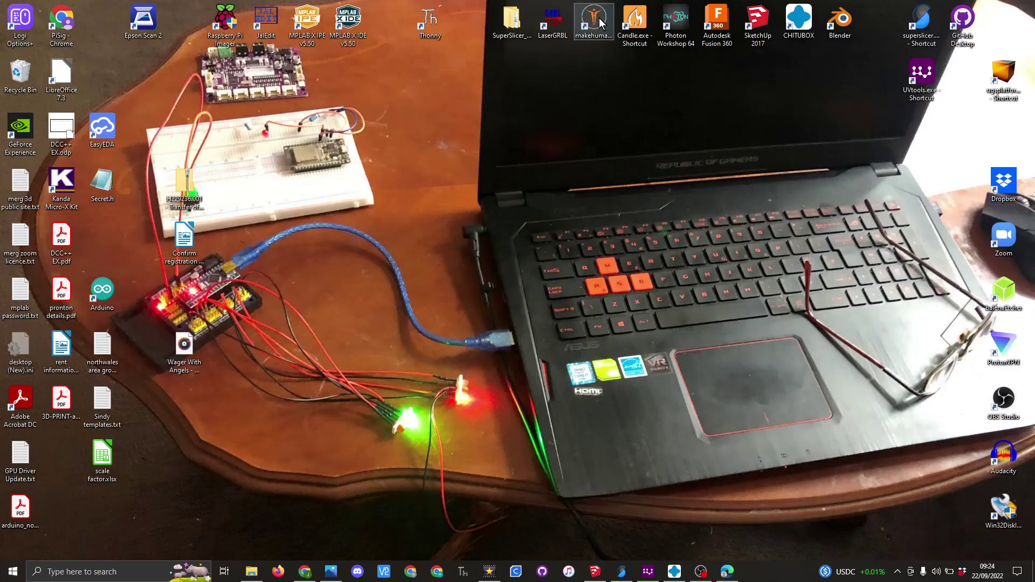
# Launch MakeHuman Community 1.2.0 from its desktop shortcut.
pyautogui.doubleClick(596, 19)
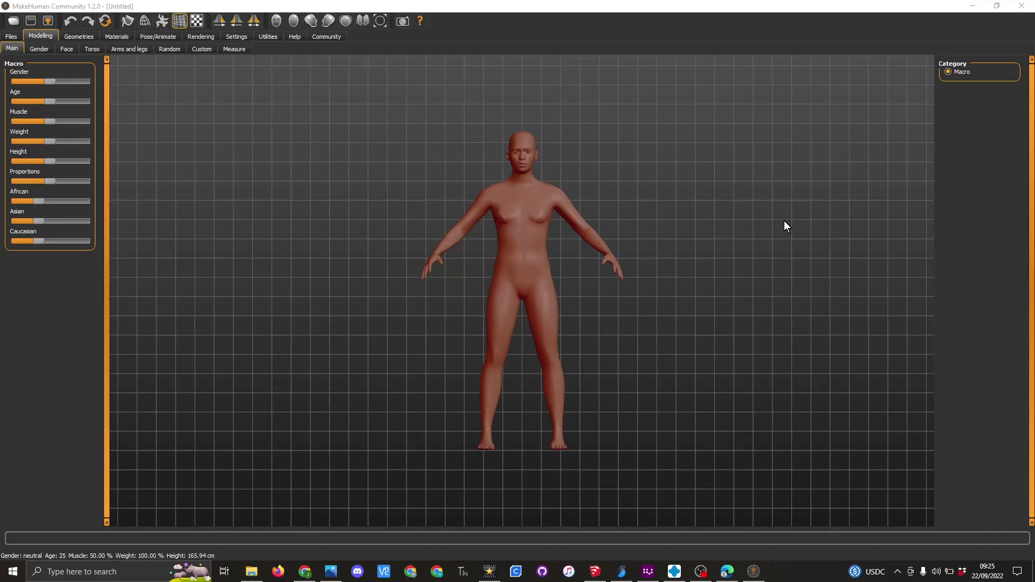
# In the Community asset downloader, set the asset type filter to pose.
pyautogui.click(11, 36)
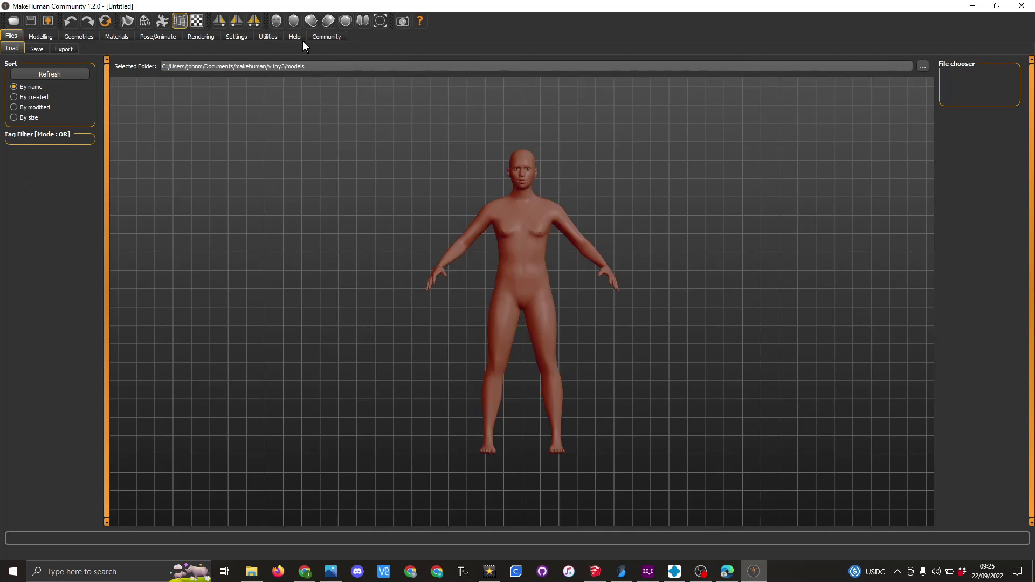
pyautogui.click(326, 38)
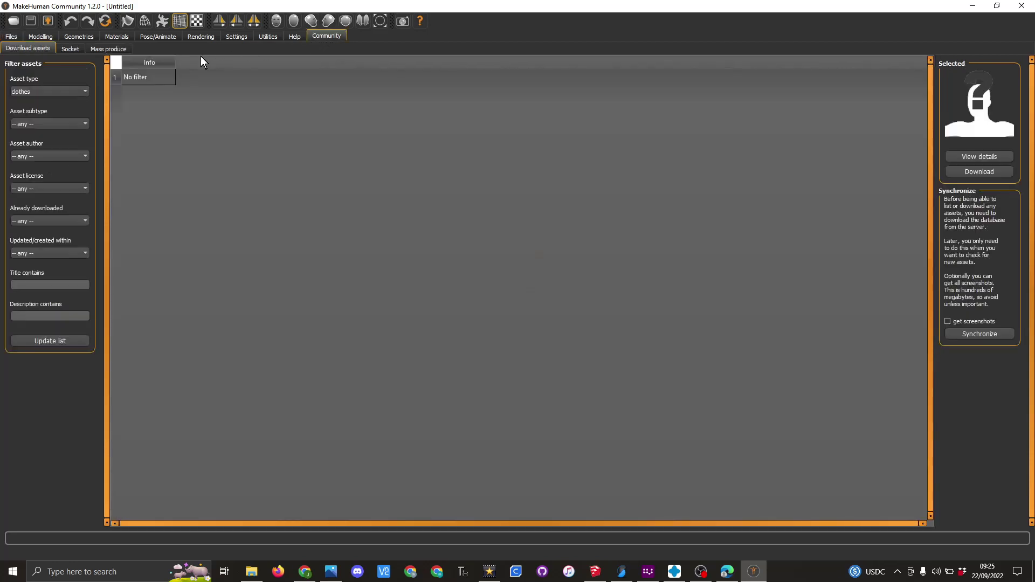
pyautogui.click(84, 91)
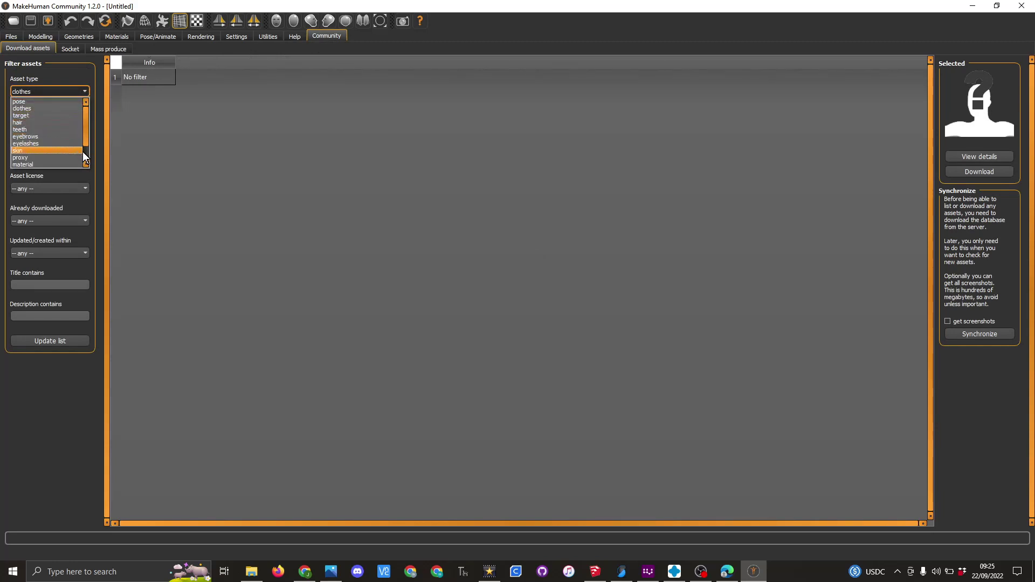
pyautogui.moveTo(87, 134)
pyautogui.mouseDown()
pyautogui.moveTo(87, 151)
pyautogui.moveTo(89, 128)
pyautogui.mouseUp()
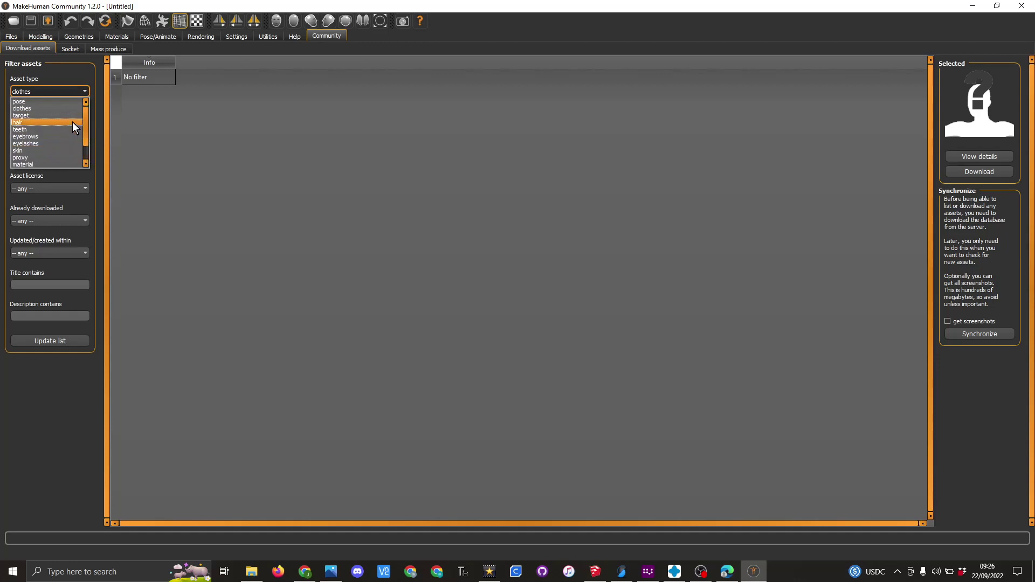
pyautogui.click(41, 104)
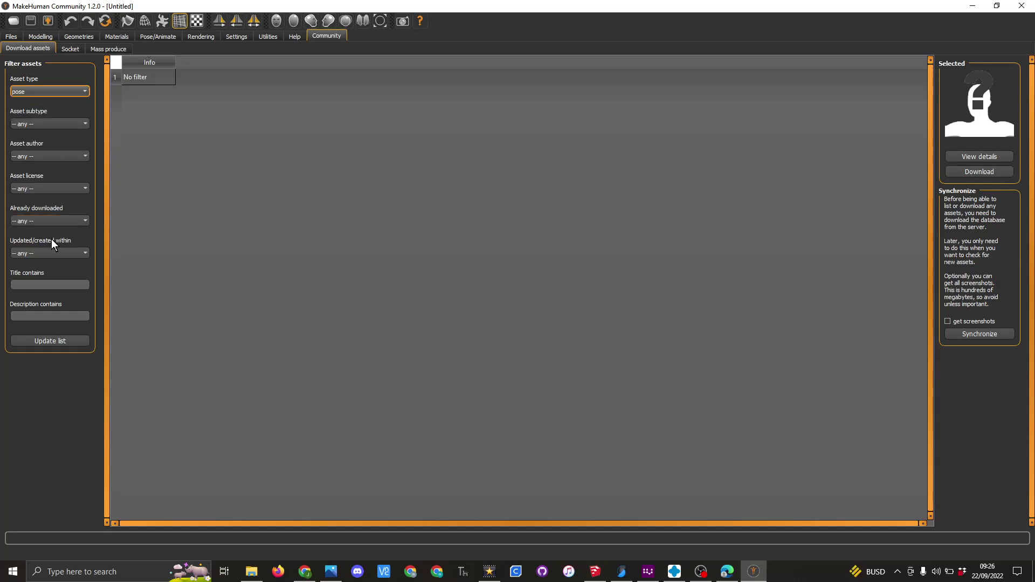
# List pose assets, preview Sit On Ground 01, then download the Body Armor Shoulder Holster clothes asset.
pyautogui.click(49, 341)
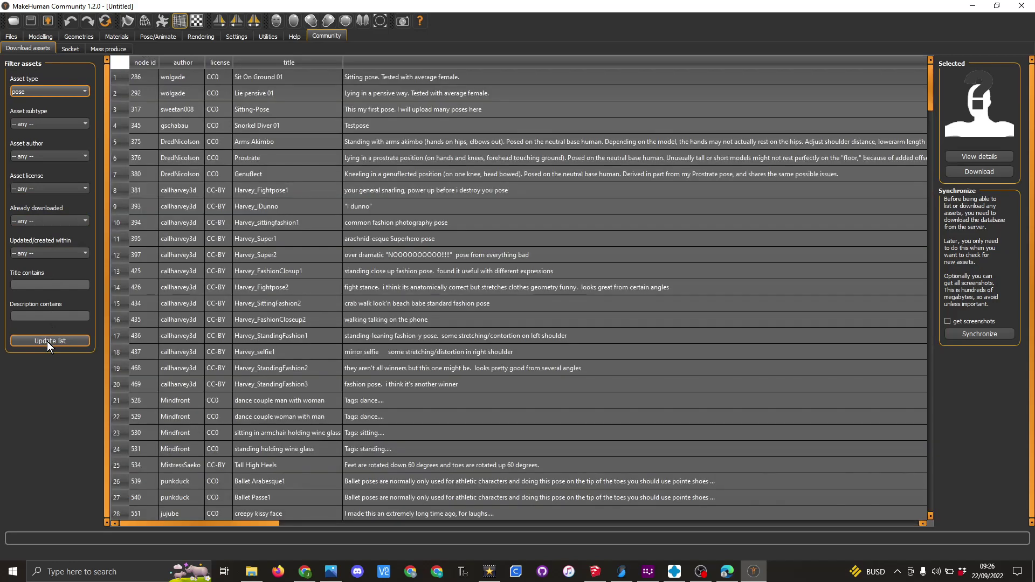
pyautogui.click(259, 78)
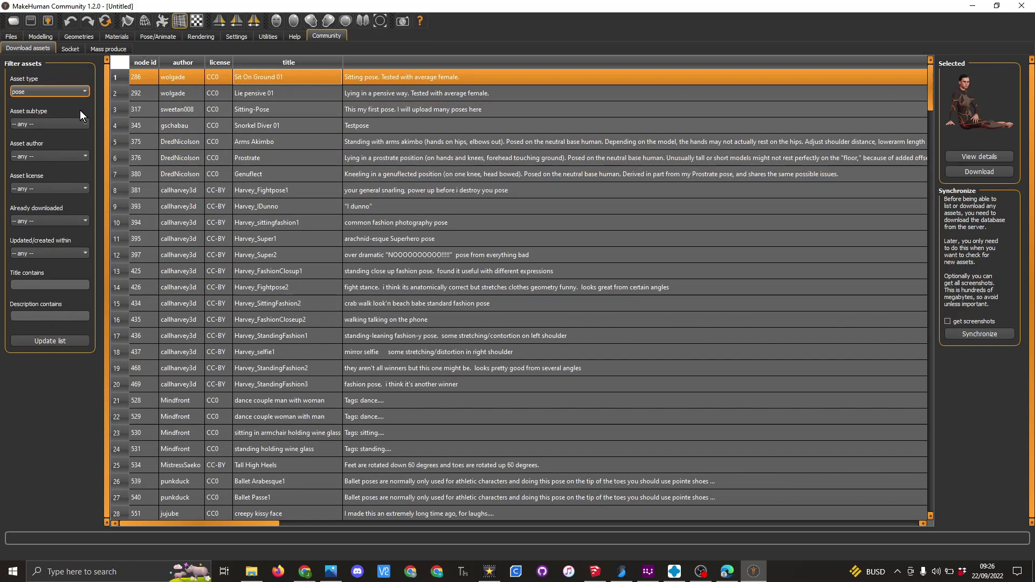
pyautogui.click(86, 88)
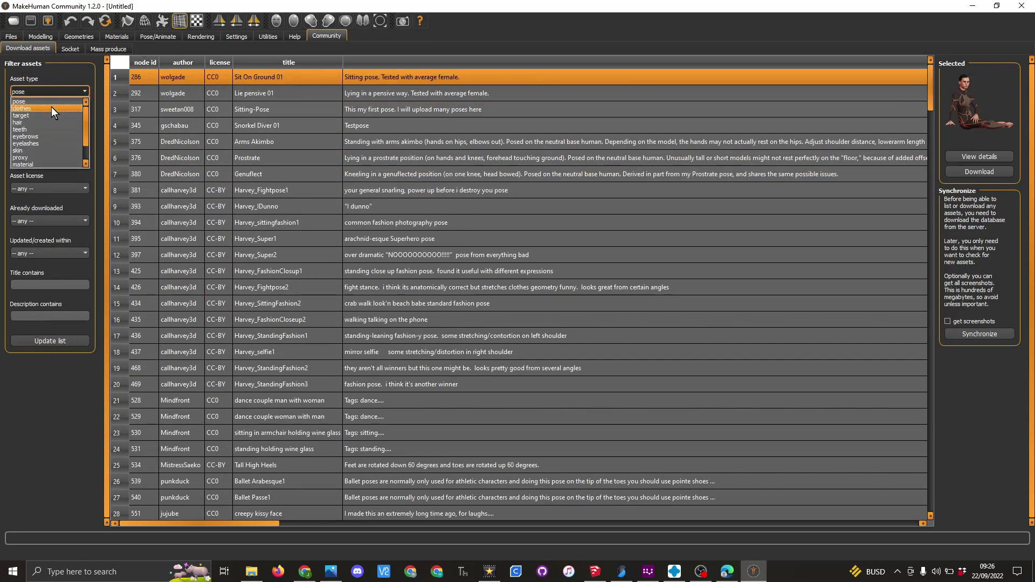
pyautogui.click(51, 107)
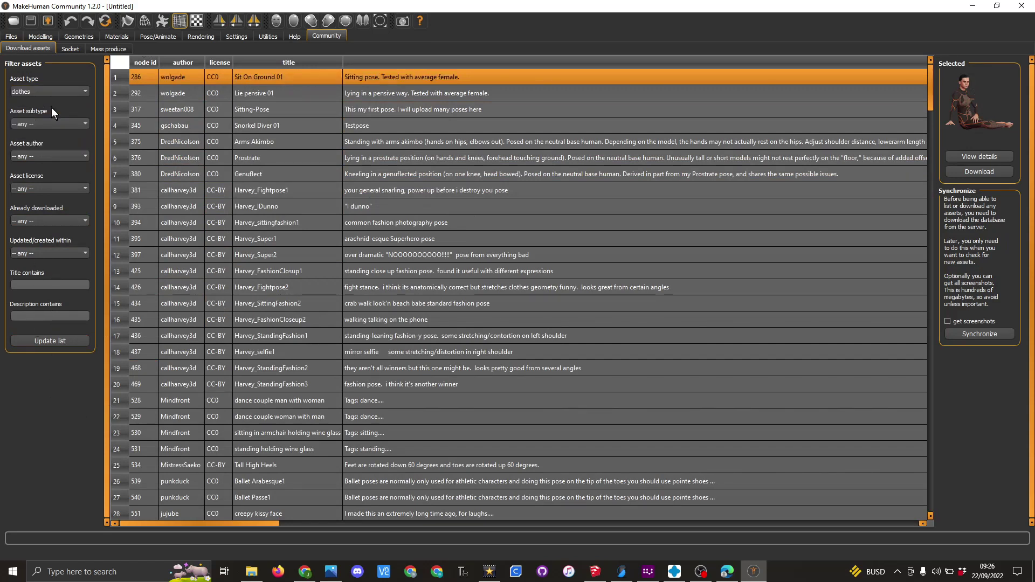
pyautogui.click(52, 339)
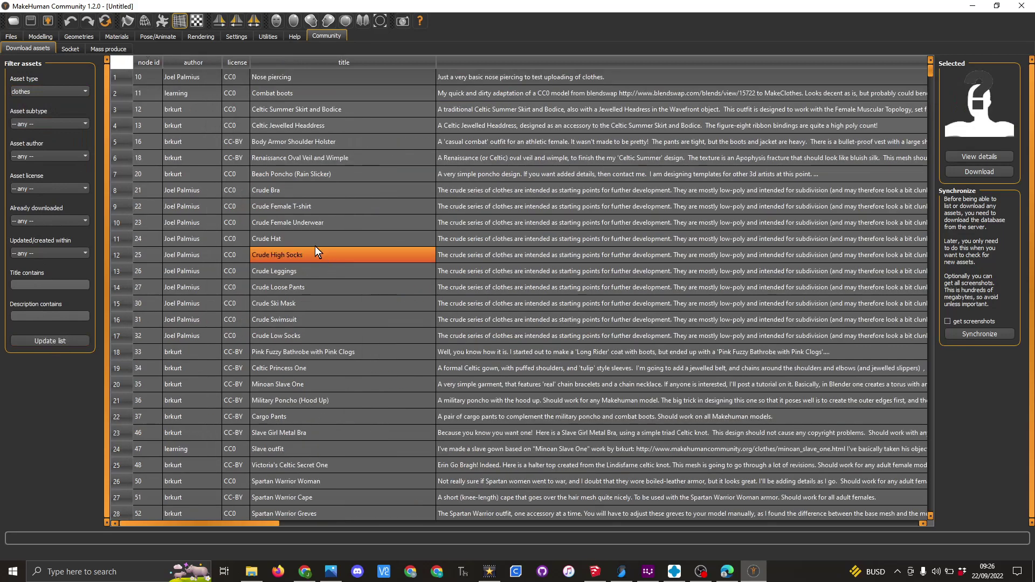
pyautogui.click(283, 143)
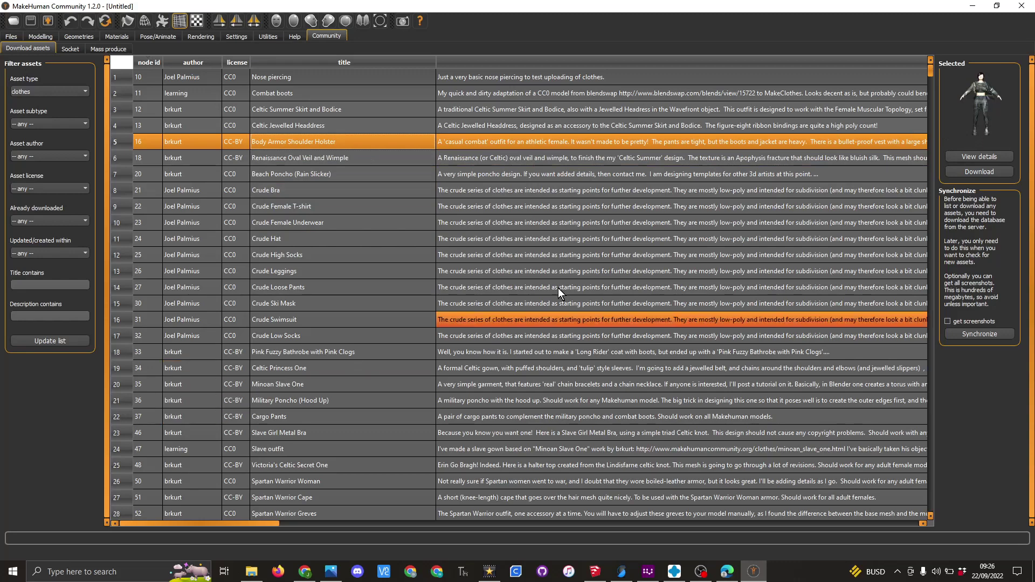
pyautogui.click(979, 171)
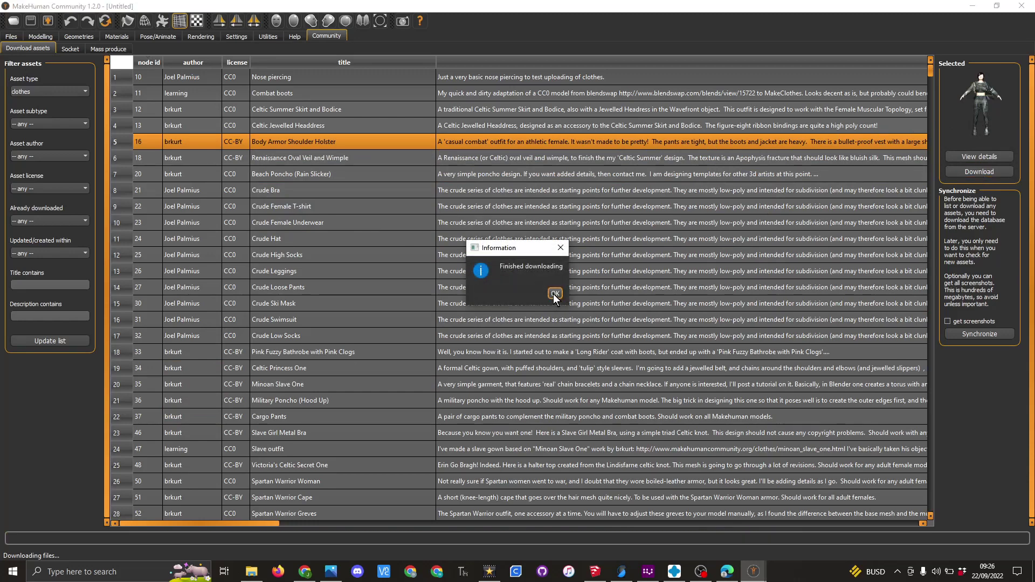
pyautogui.click(554, 293)
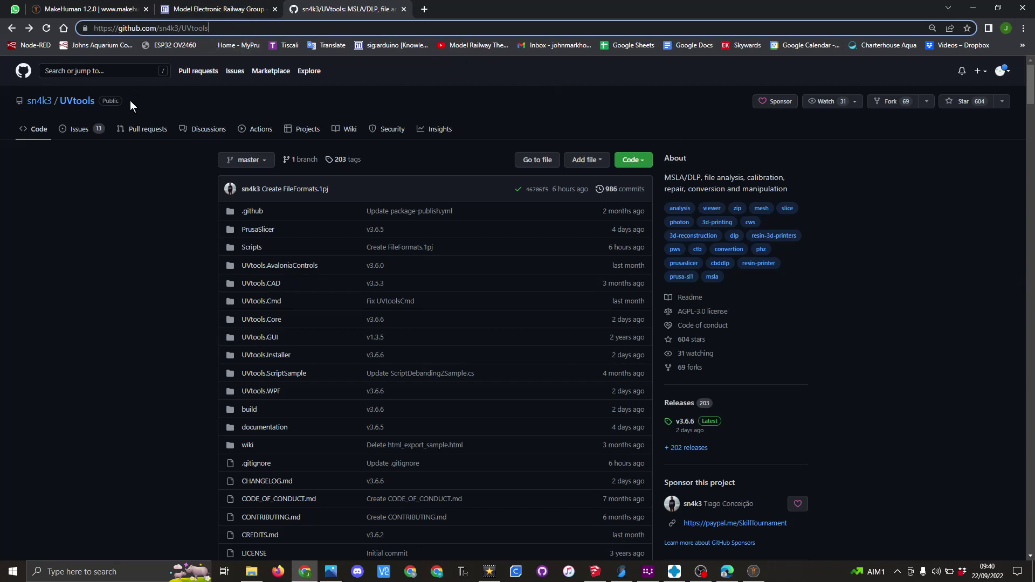
# Save UVtools_win-x64_v3.6.6.msi from the latest UVtools GitHub release into Downloads.
pyautogui.scroll(-8, 127, 214)
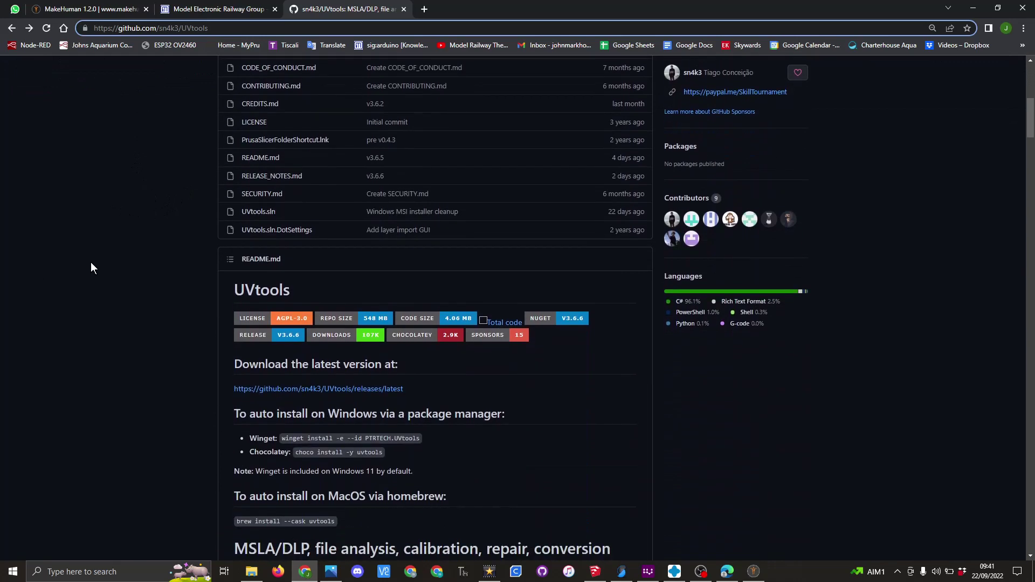
pyautogui.click(358, 392)
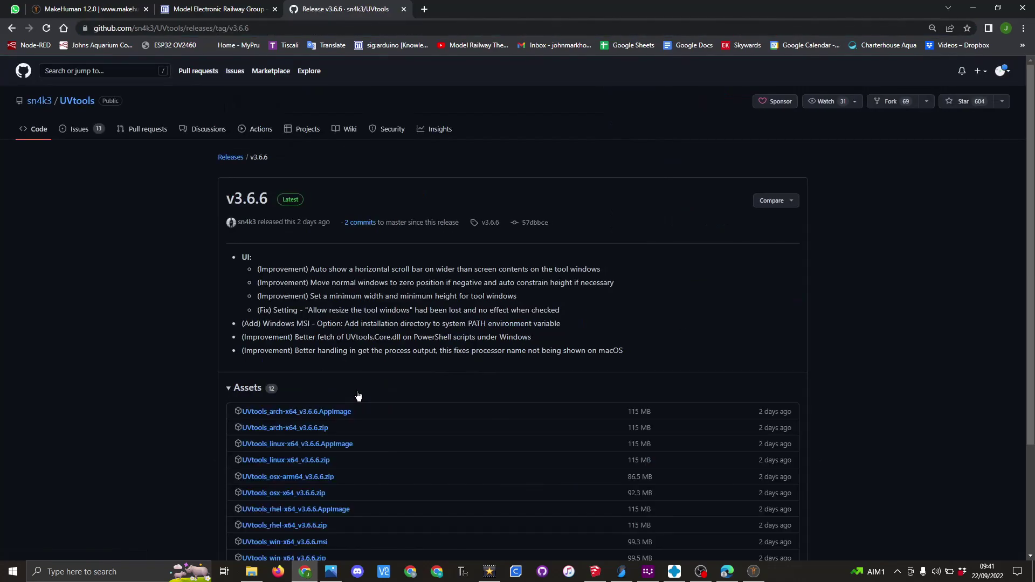
pyautogui.scroll(-3, 168, 295)
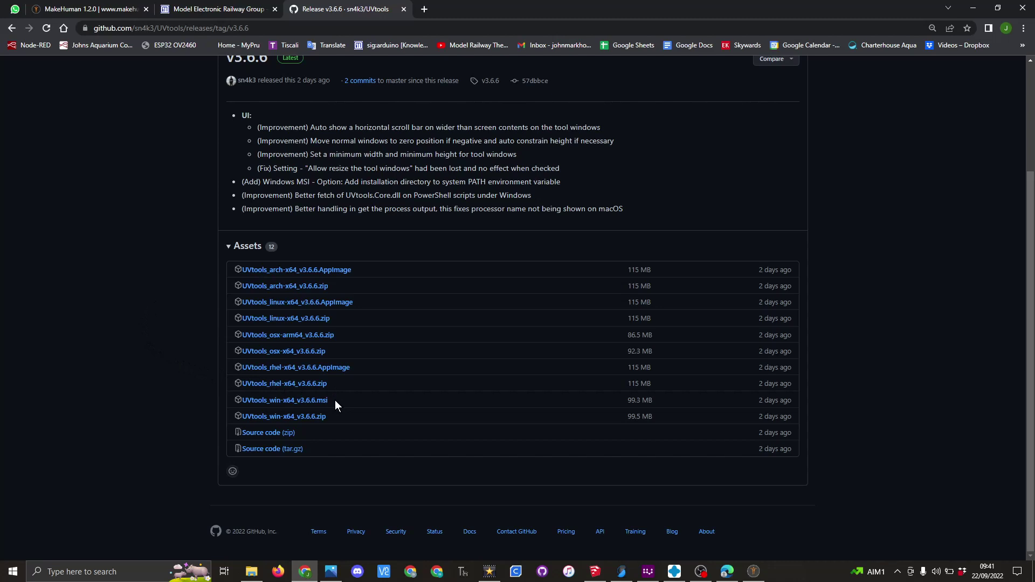
pyautogui.click(312, 403)
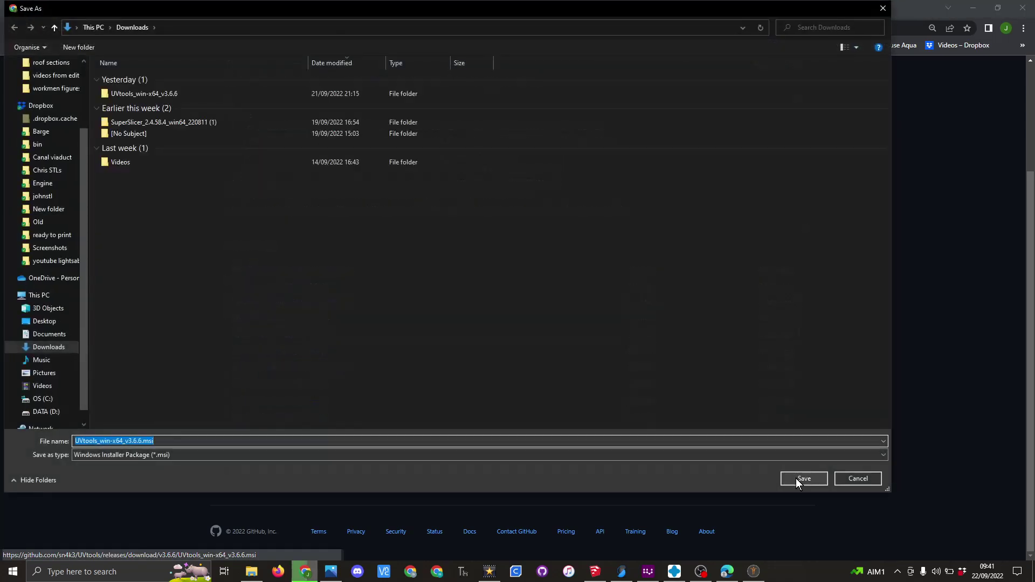
pyautogui.click(803, 480)
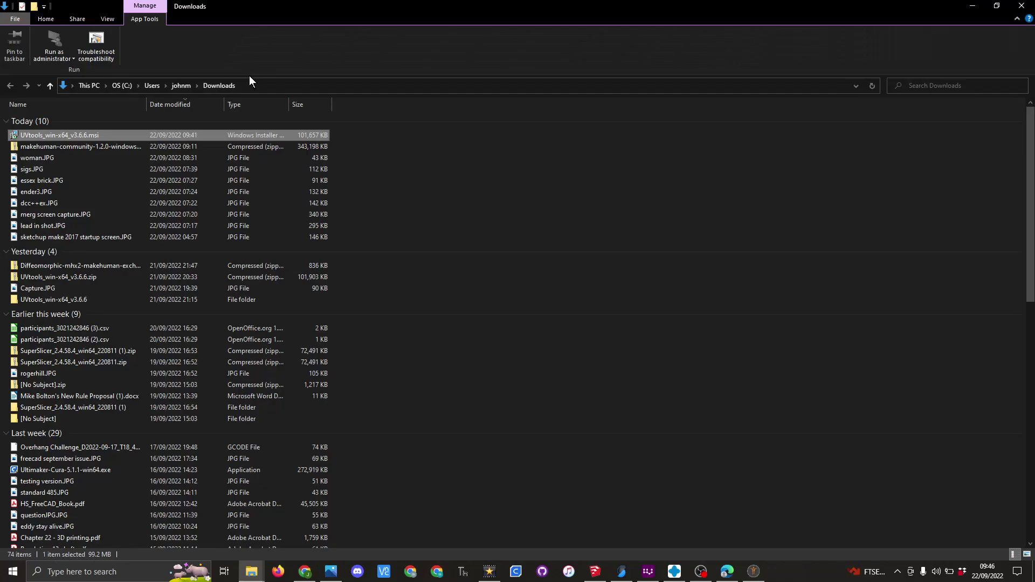
# Run UVtools_win-x64_v3.6.6.msi, choosing Run anyway past the SmartScreen warning.
pyautogui.doubleClick(122, 135)
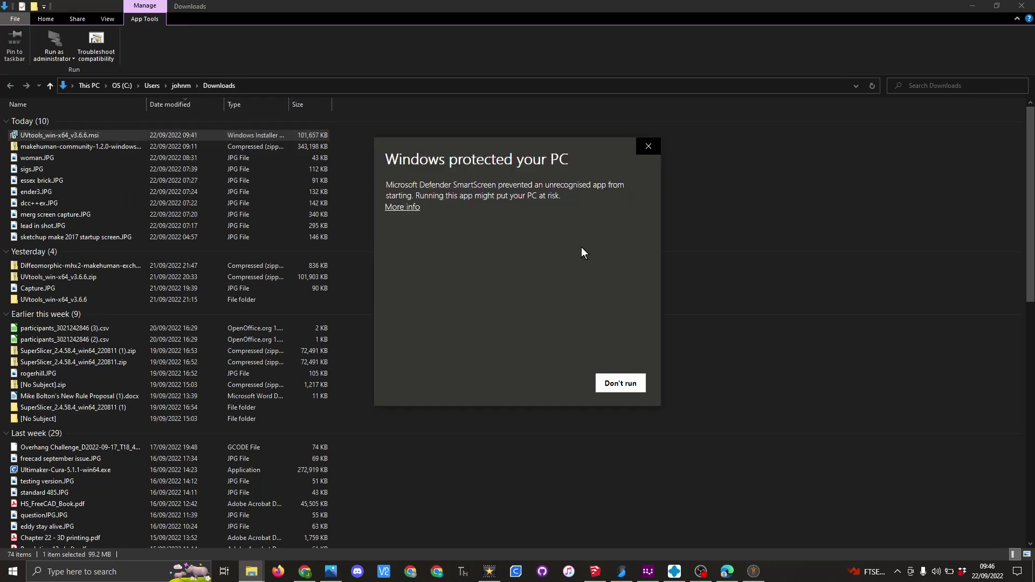
pyautogui.click(403, 208)
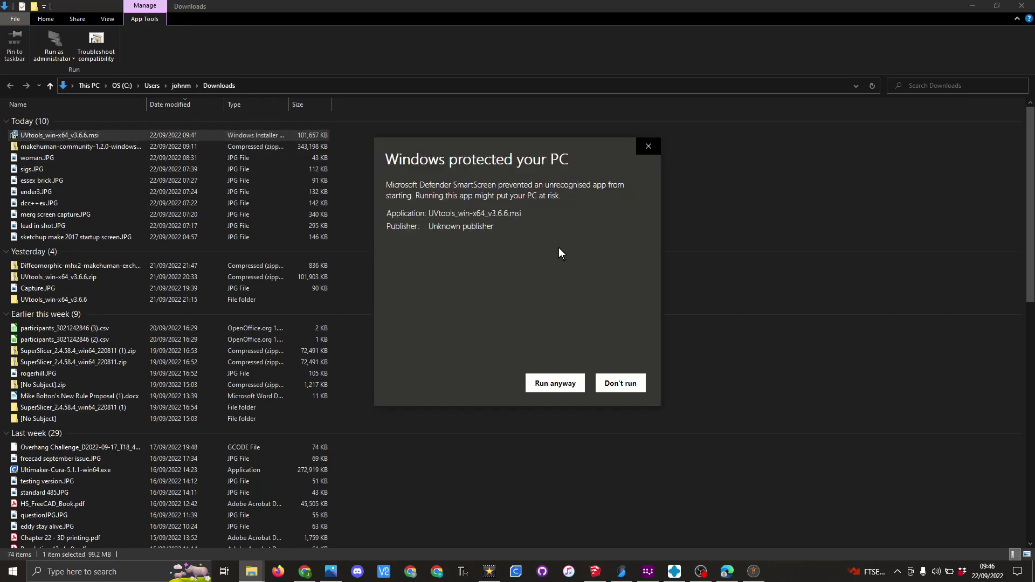
pyautogui.click(551, 384)
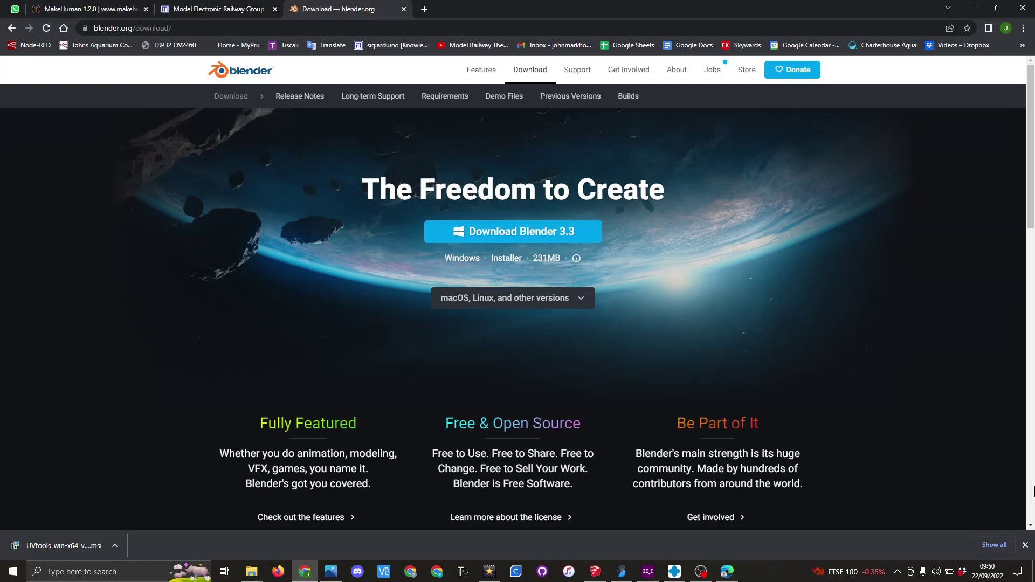
# Save the Blender 3.3 Windows installer to Downloads and launch blender-3.3.0-windows-x64.msi.
pyautogui.click(566, 237)
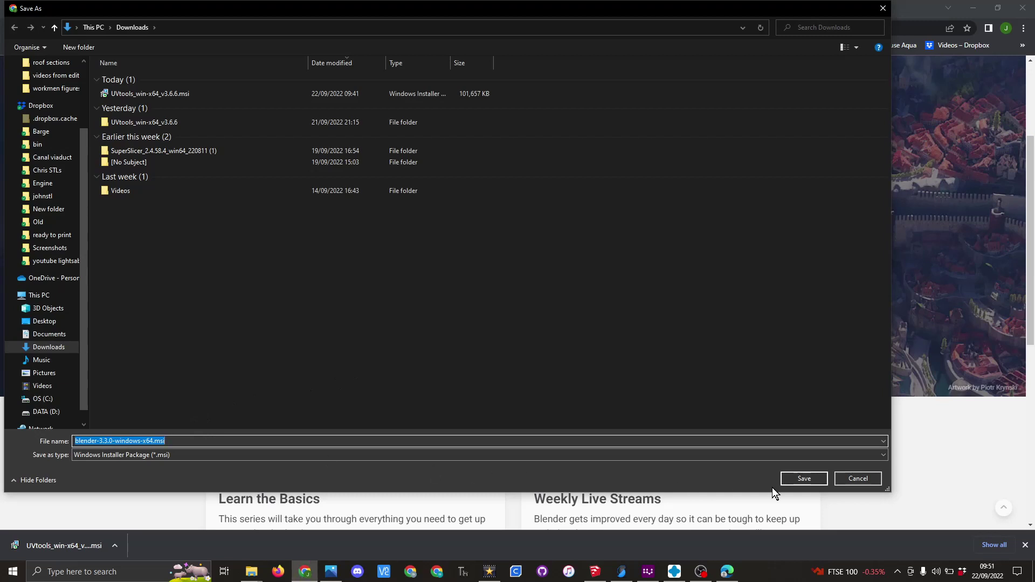
pyautogui.click(804, 479)
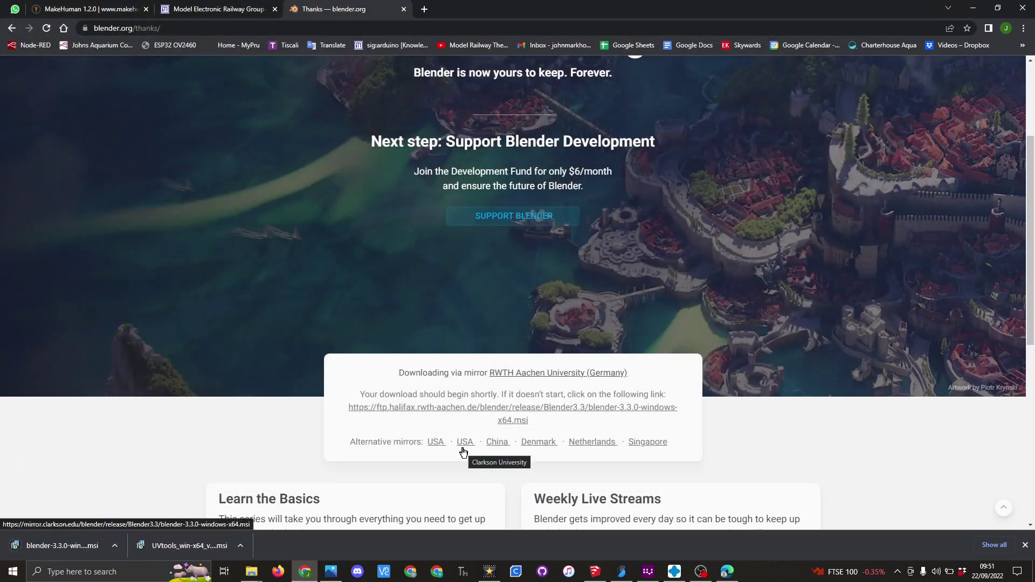
pyautogui.click(113, 546)
pyautogui.click(141, 510)
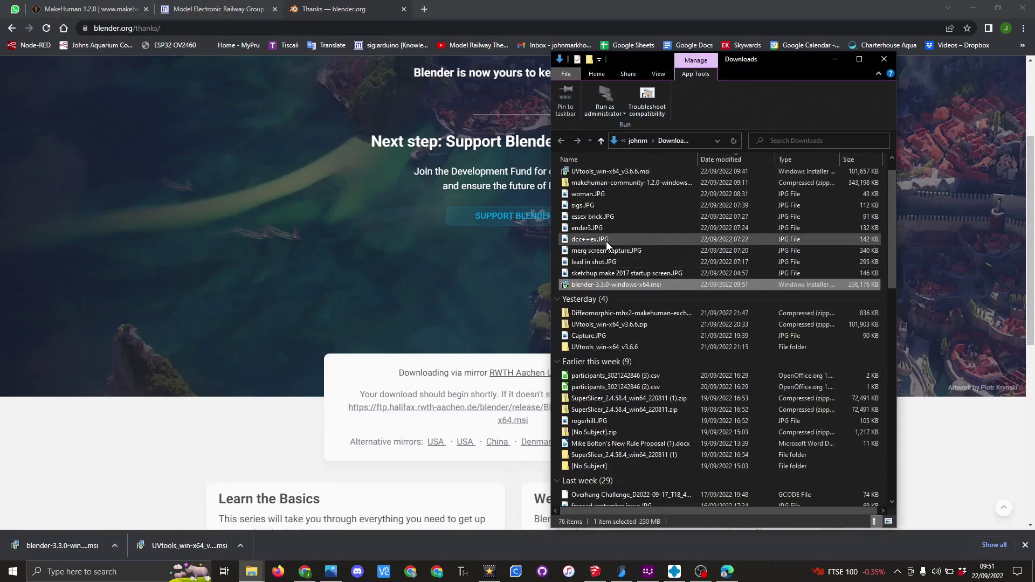
pyautogui.doubleClick(654, 285)
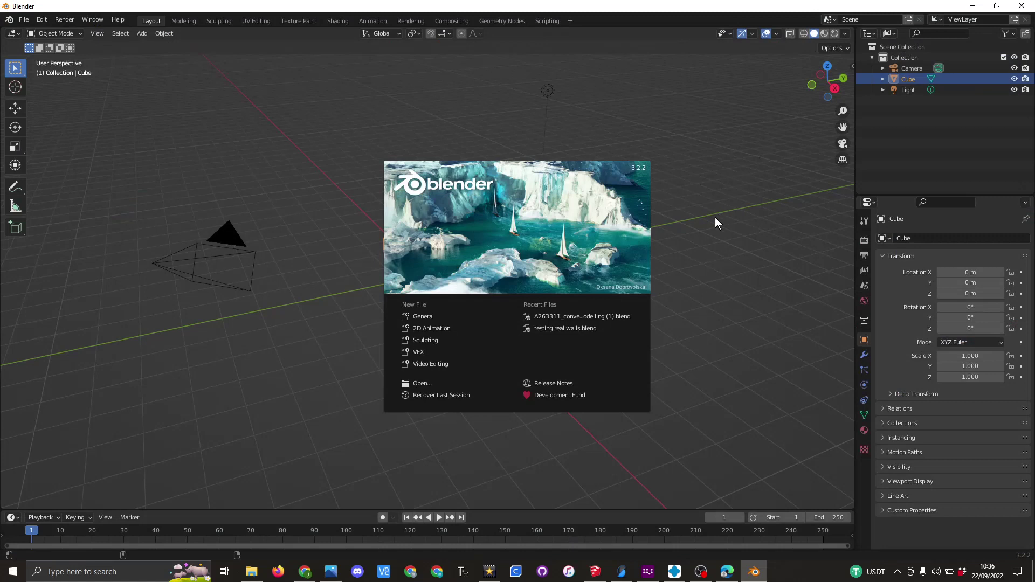
# Dismiss the Blender splash screen, briefly opening and closing the Edit menu.
pyautogui.click(588, 250)
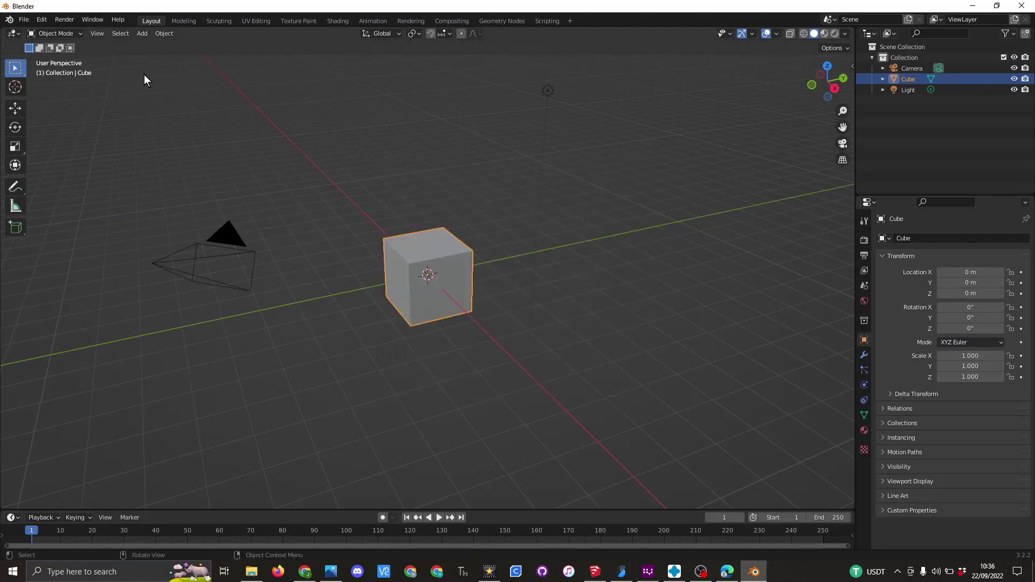
pyautogui.click(40, 20)
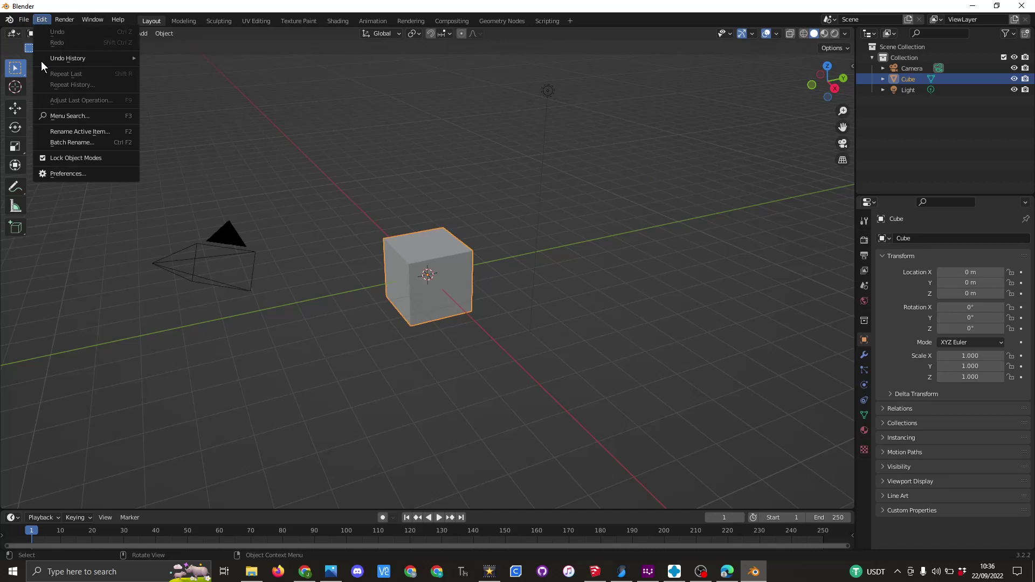
pyautogui.moveTo(9, 21)
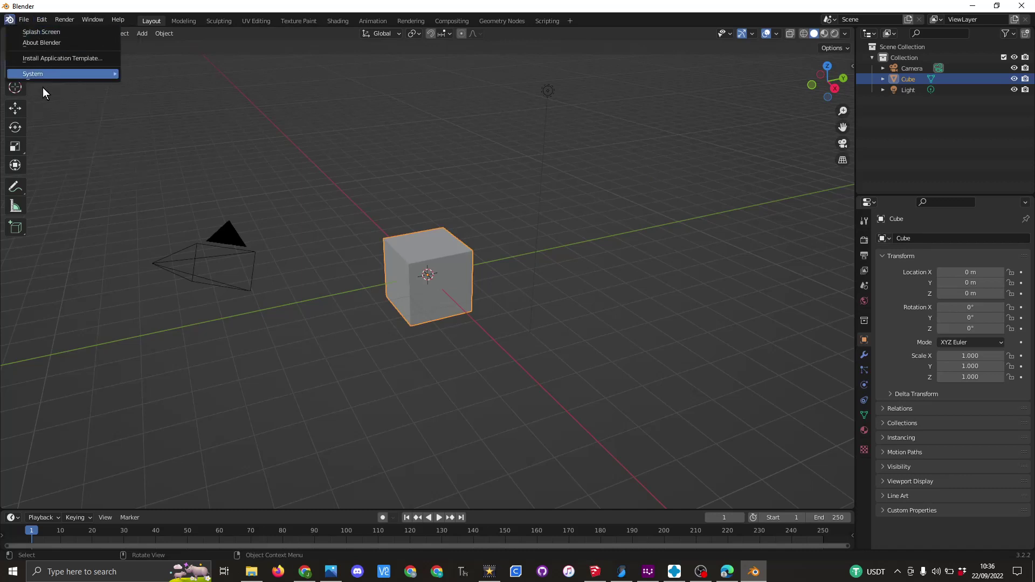
pyautogui.click(40, 20)
# Install makehuman-plugin-for-blender.zip from Downloads/makehuman-community-1.2.0-windows/addons_for_blender_28x as an add-on.
pyautogui.click(40, 20)
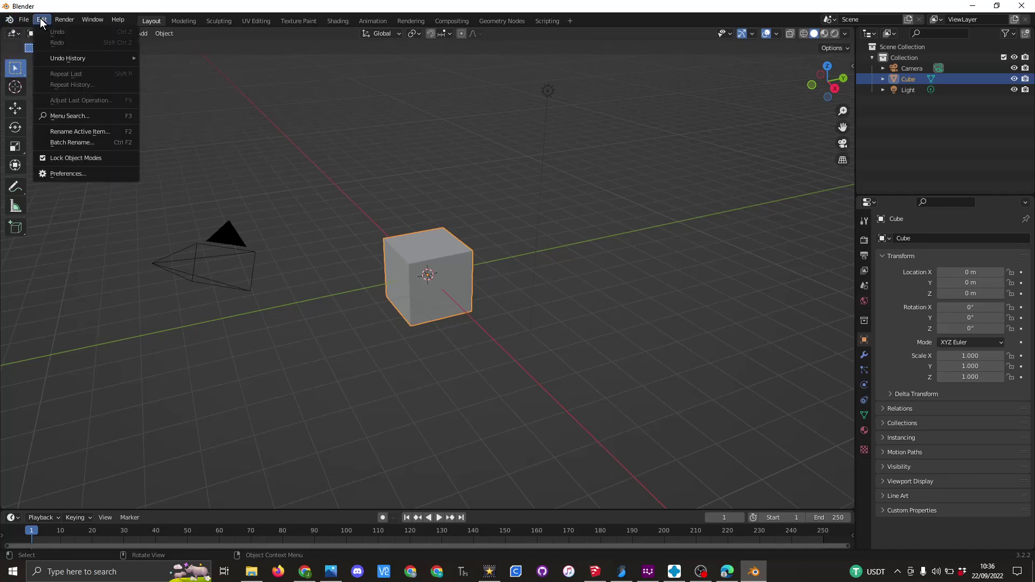
pyautogui.click(73, 171)
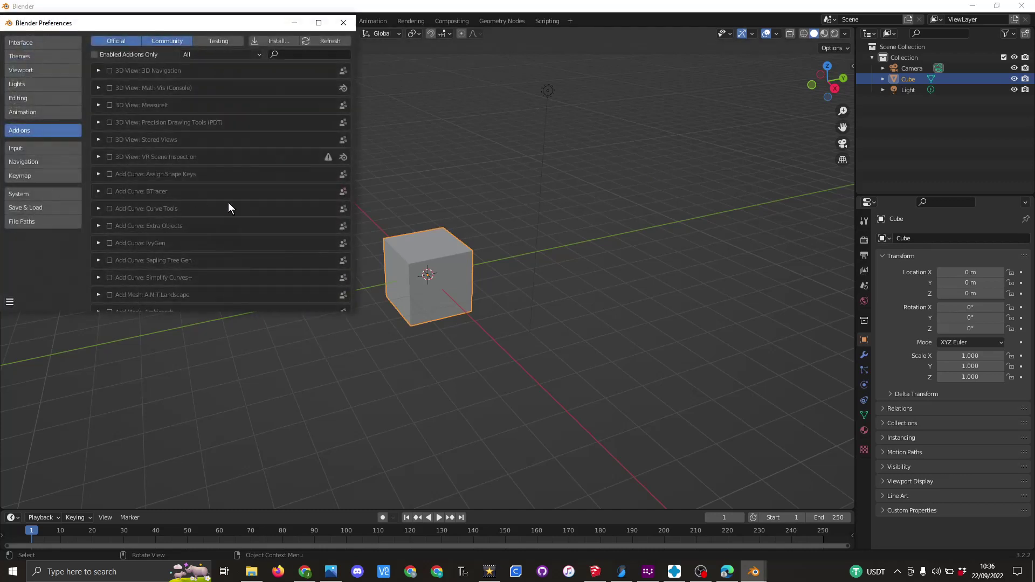
pyautogui.click(274, 42)
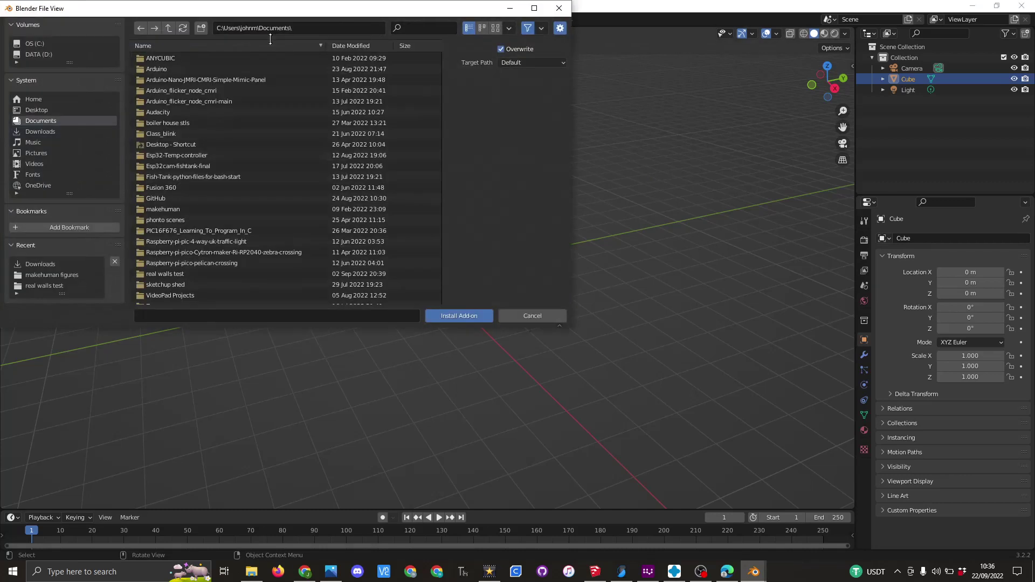
pyautogui.click(53, 132)
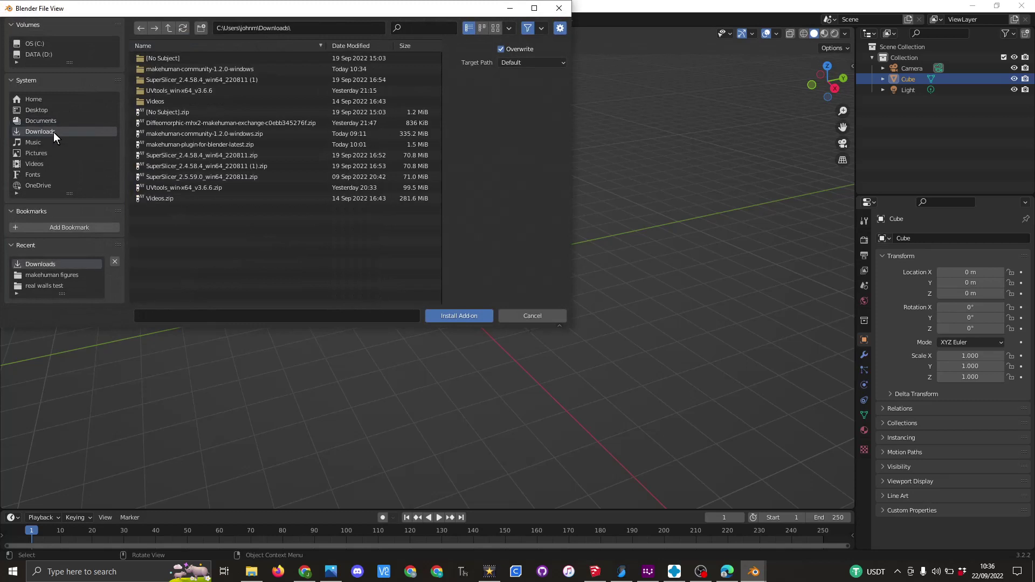
pyautogui.doubleClick(176, 64)
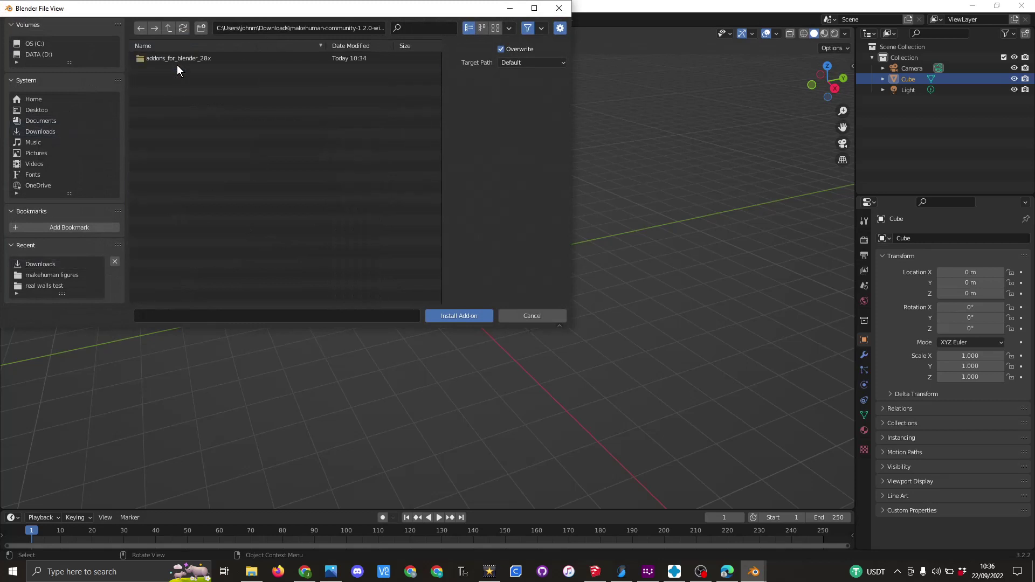
pyautogui.click(148, 59)
pyautogui.doubleClick(147, 57)
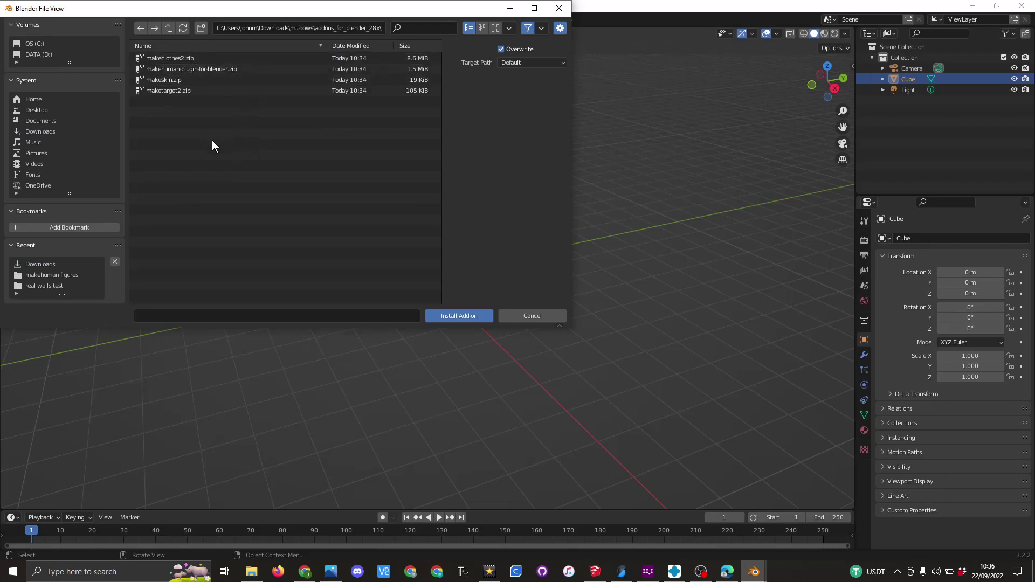
pyautogui.click(179, 68)
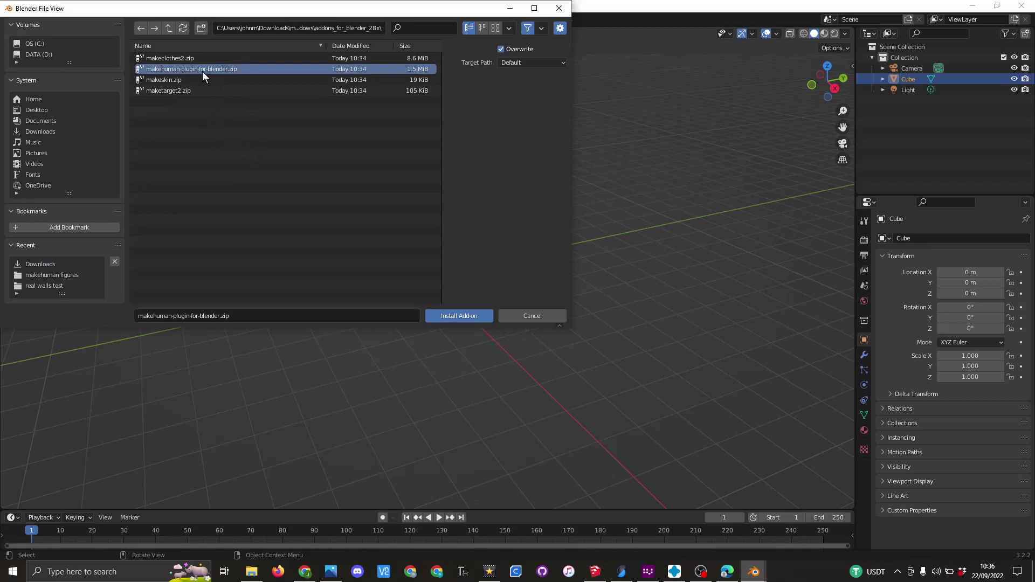
pyautogui.click(458, 316)
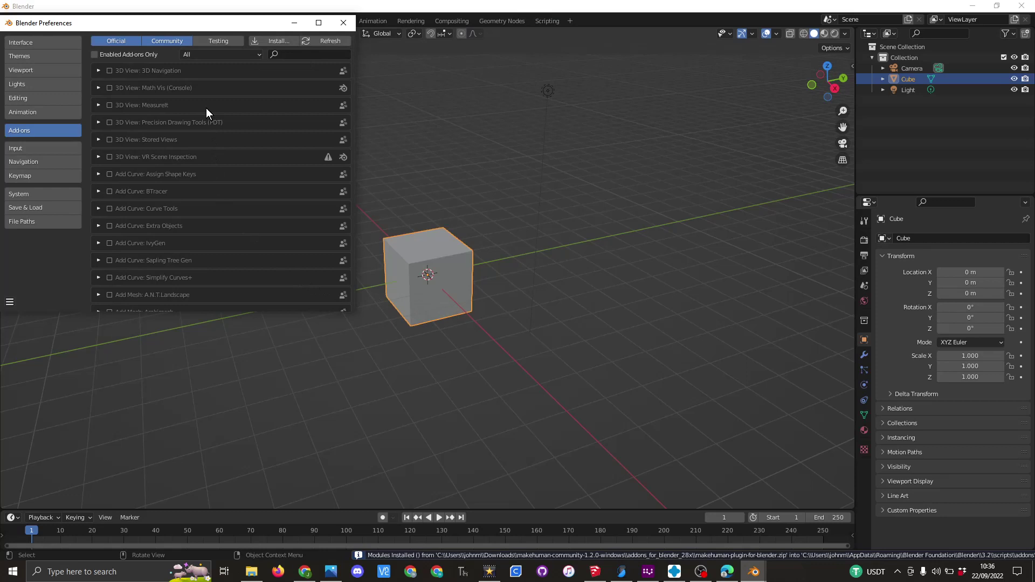
pyautogui.click(270, 40)
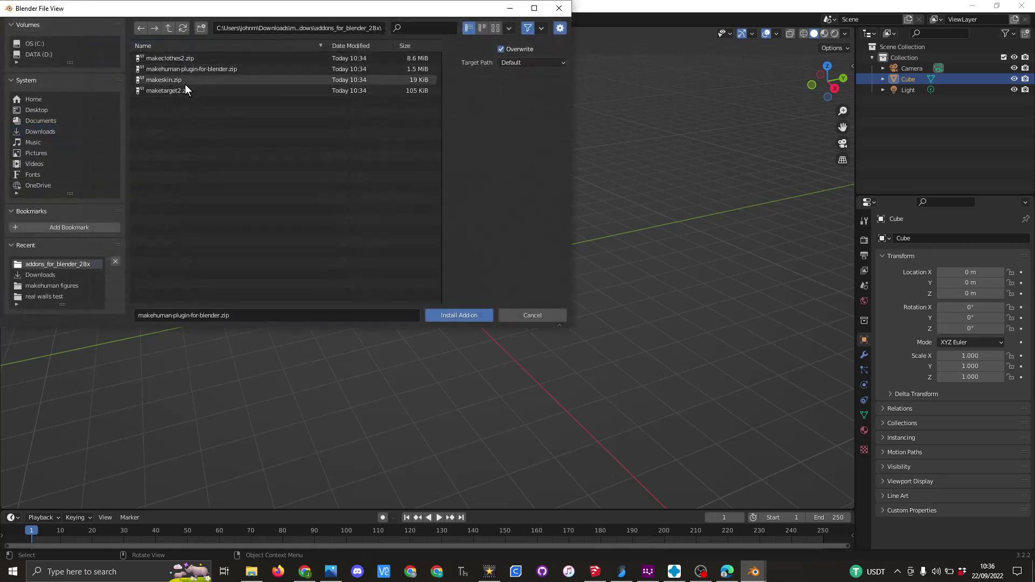
# Install maketarget2.zip and enable the MakeHuman: MakeTarget2 add-on.
pyautogui.click(171, 90)
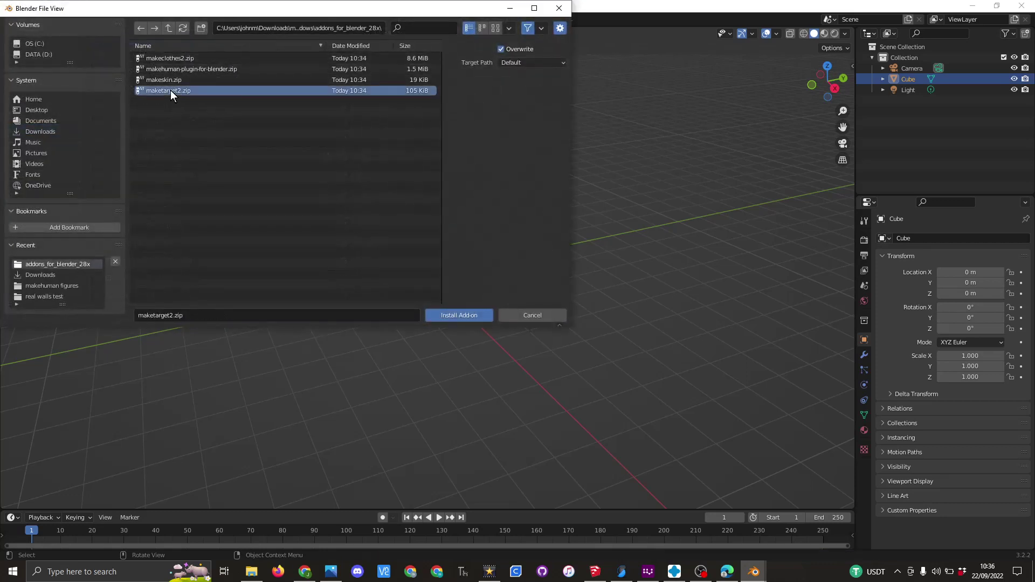
pyautogui.click(458, 315)
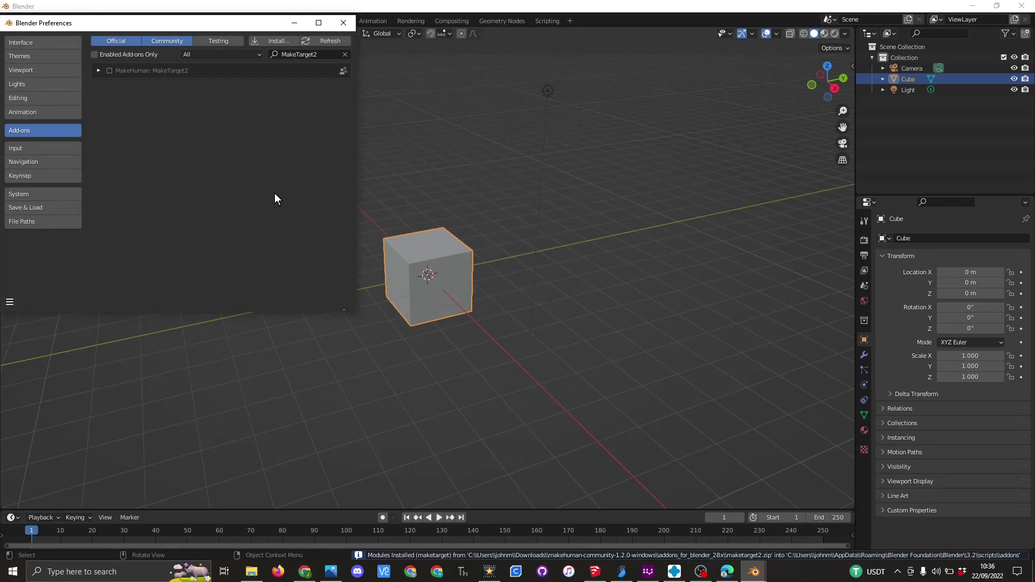
pyautogui.click(110, 71)
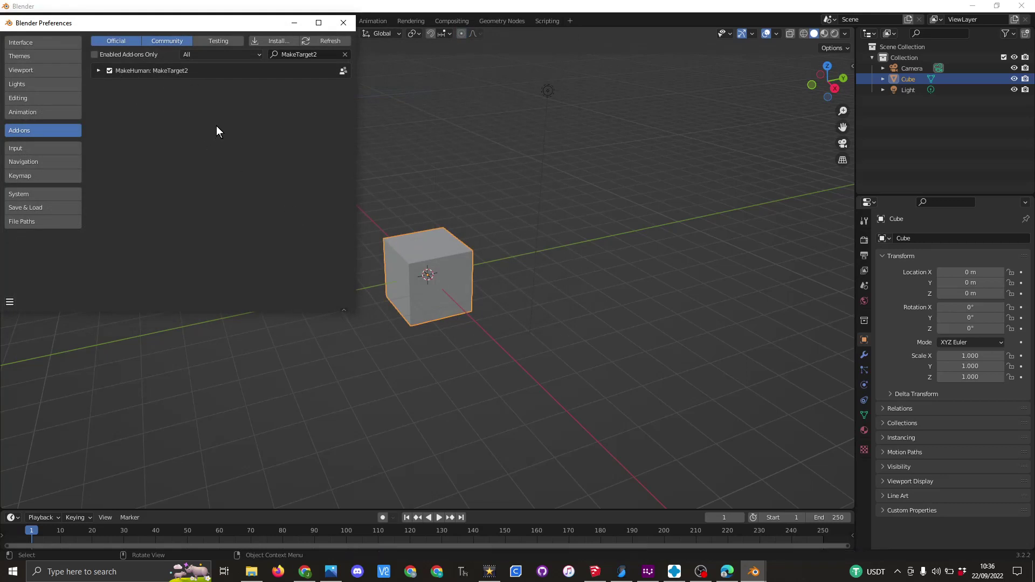
# Install makeskin.zip and enable the MakeHuman: MakeSkin add-on.
pyautogui.click(272, 39)
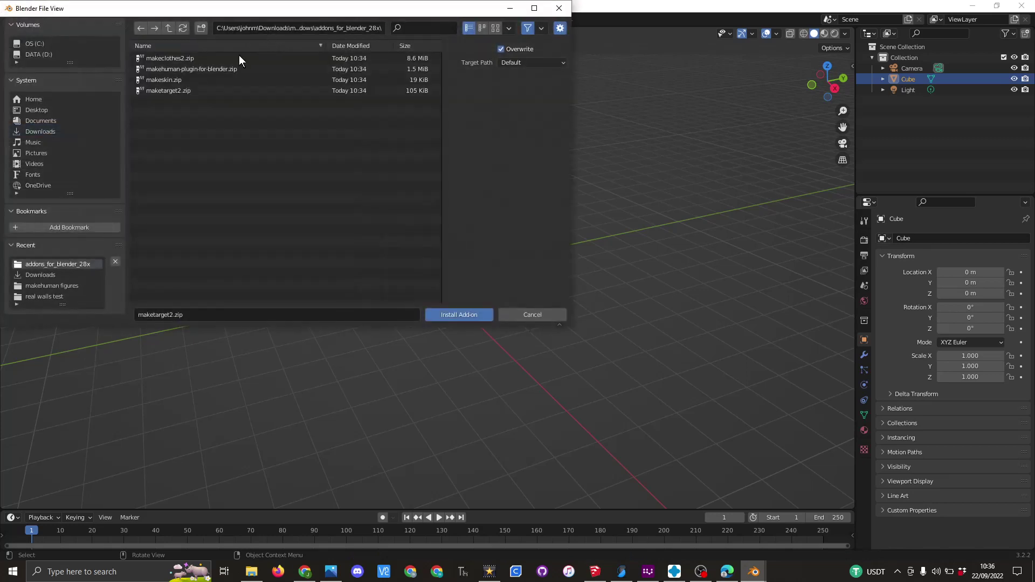
pyautogui.click(171, 80)
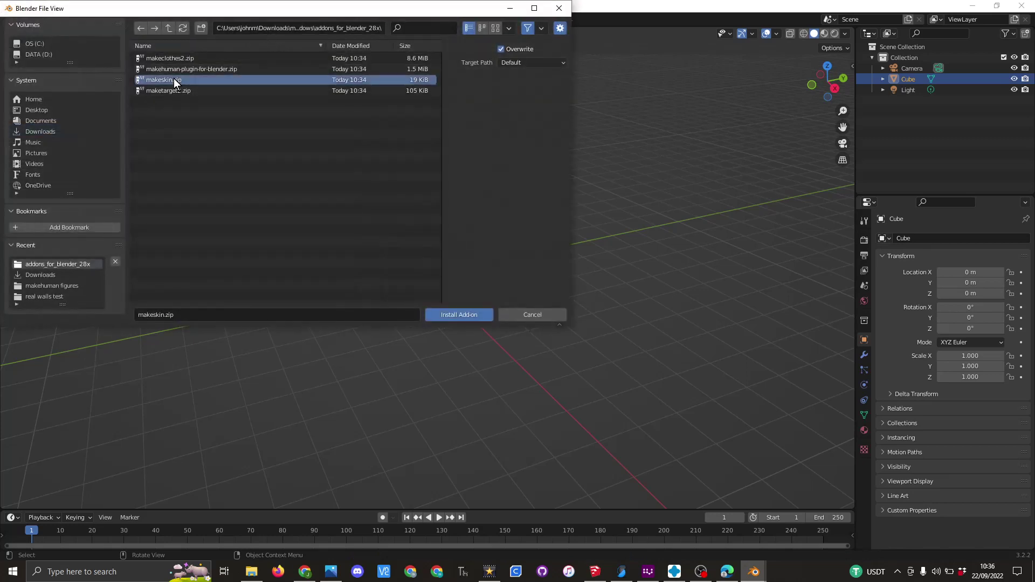
pyautogui.click(454, 313)
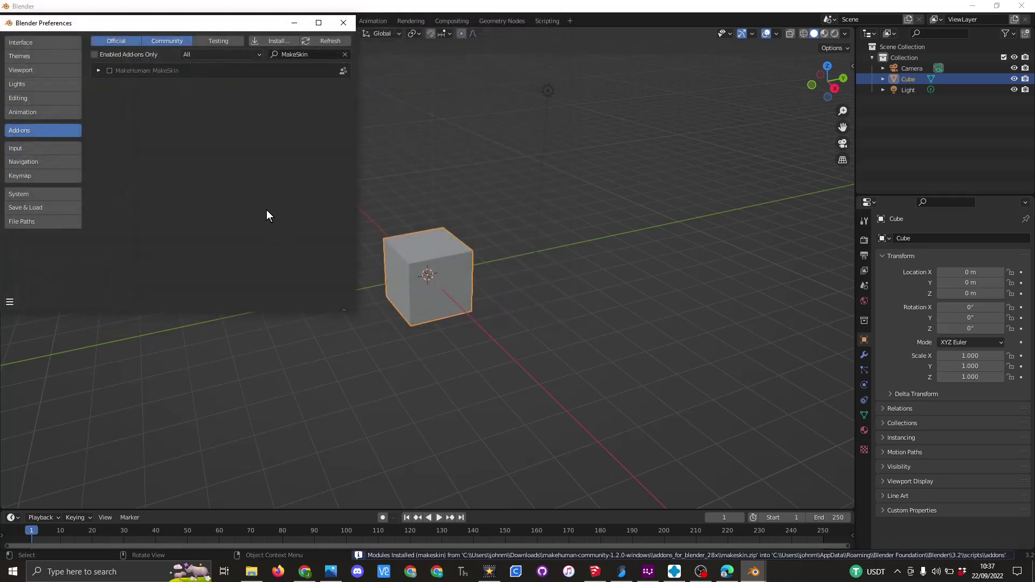
pyautogui.click(109, 70)
# Install makeclothes2.zip, enable MakeHuman: MakeClothes, and close Preferences.
pyautogui.click(268, 42)
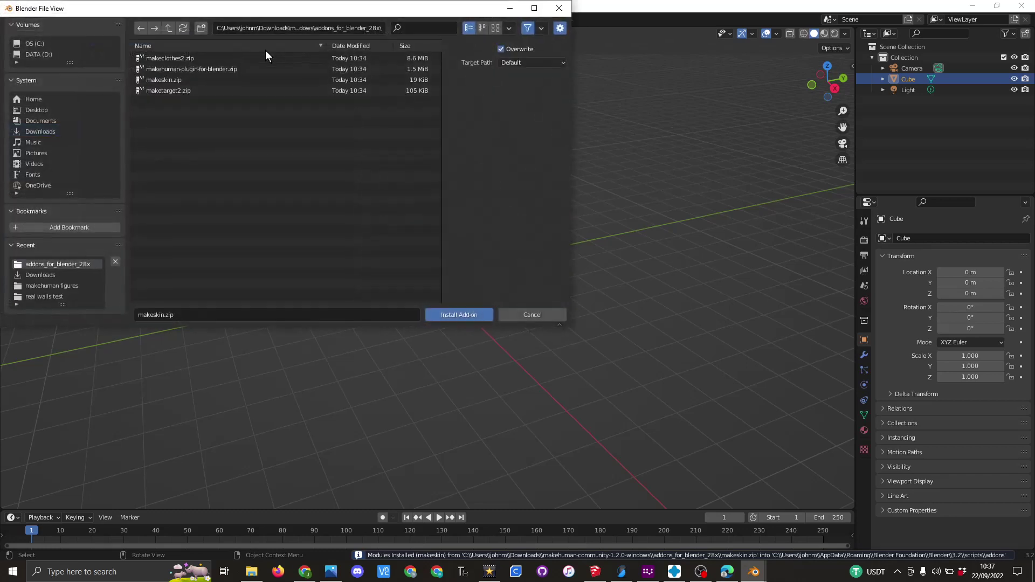
pyautogui.click(184, 58)
pyautogui.click(441, 314)
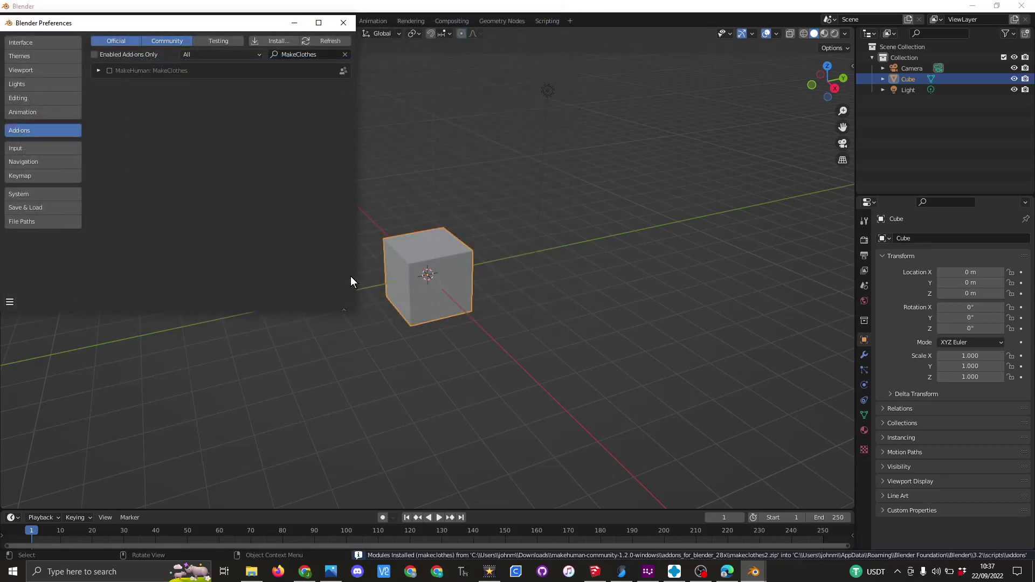
pyautogui.click(109, 70)
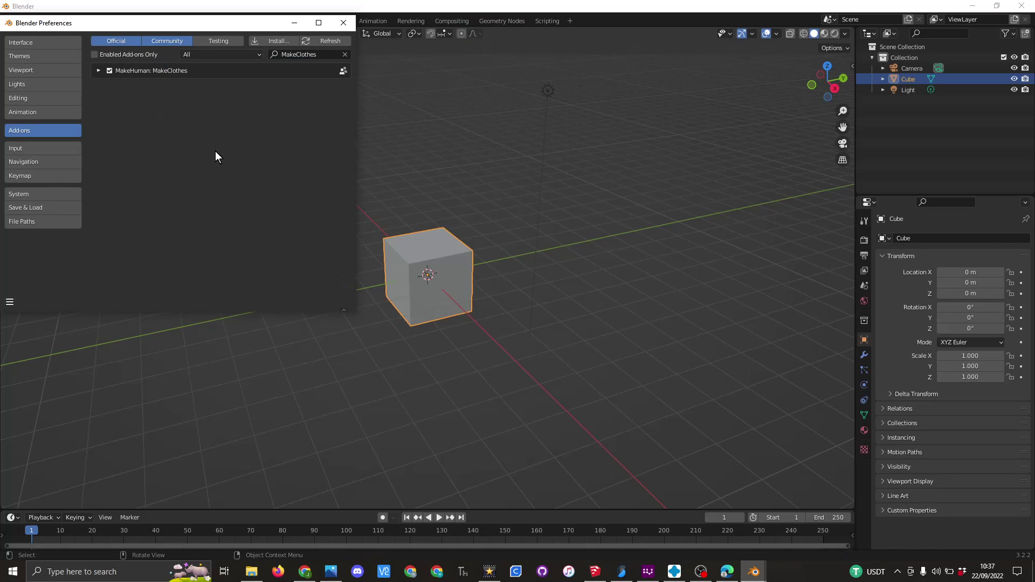
pyautogui.click(341, 23)
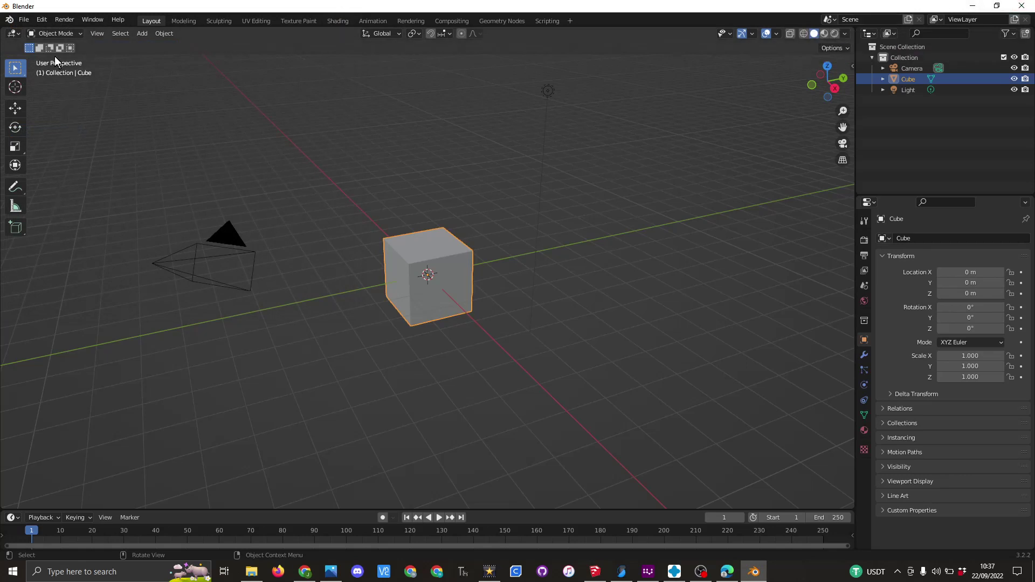
# Save Blender's preferences with the MakeClothes add-on enabled, then quit Blender to restart it.
pyautogui.click(44, 21)
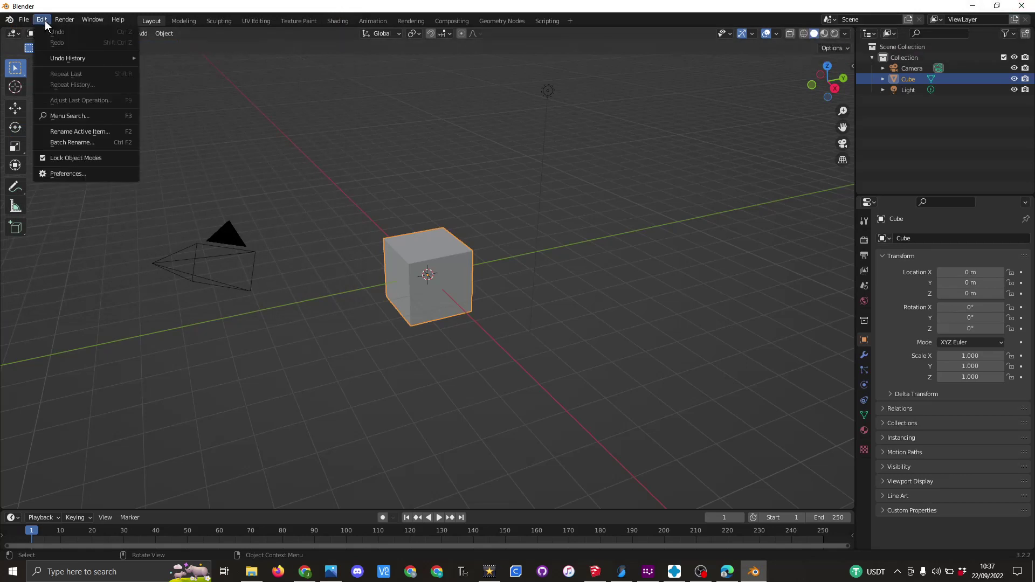
pyautogui.click(77, 171)
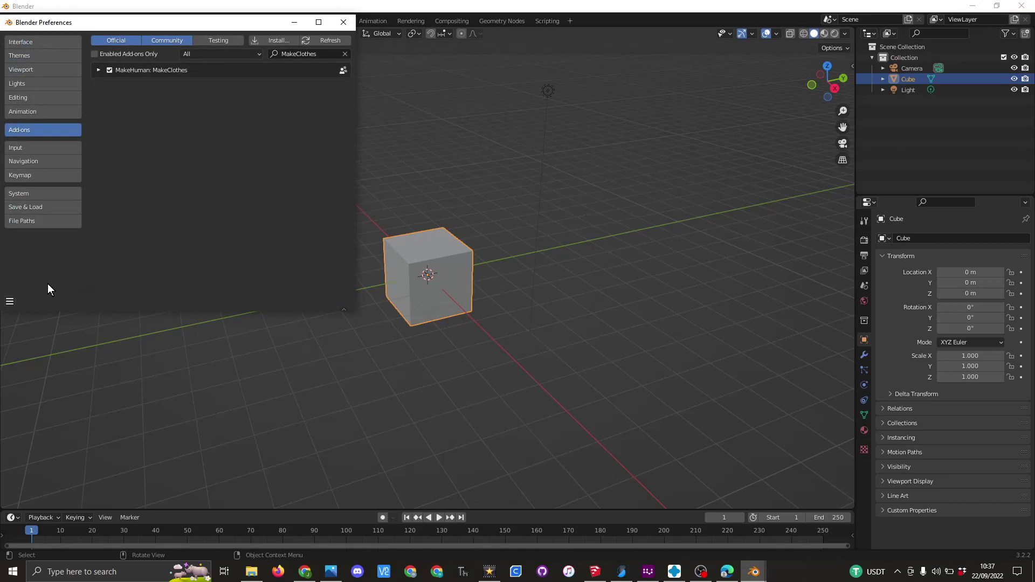
pyautogui.click(10, 301)
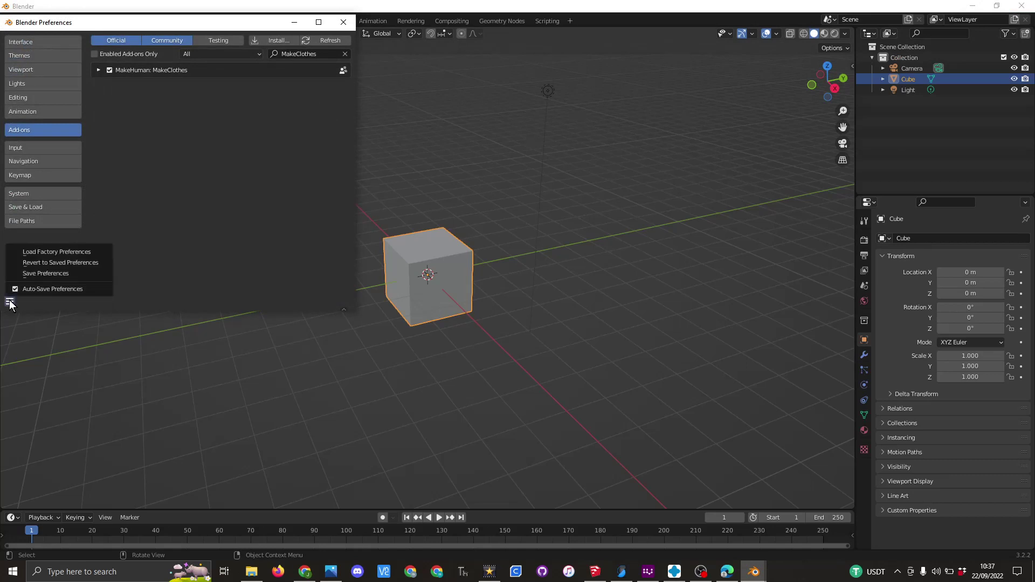
pyautogui.click(51, 274)
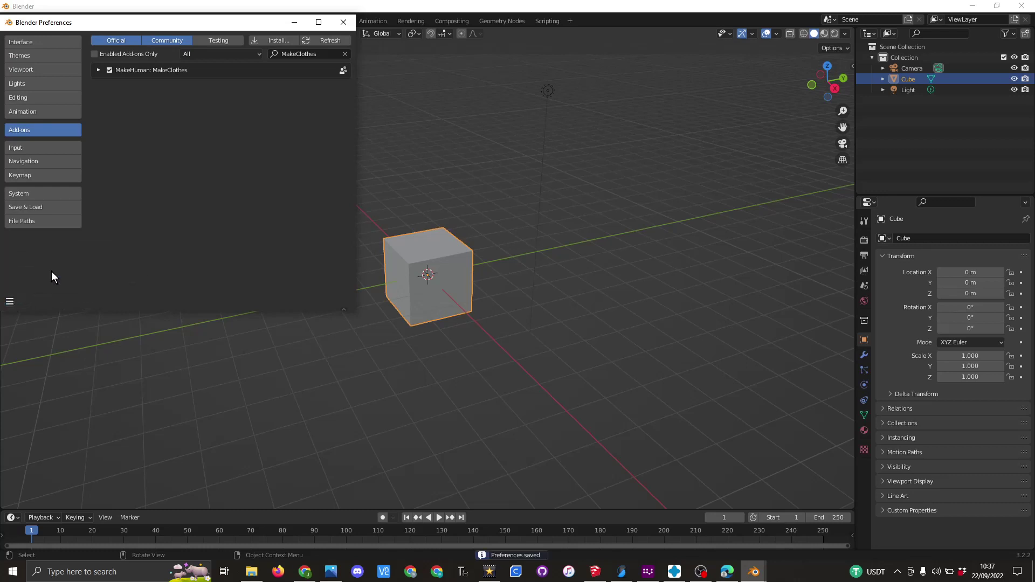
pyautogui.click(1022, 5)
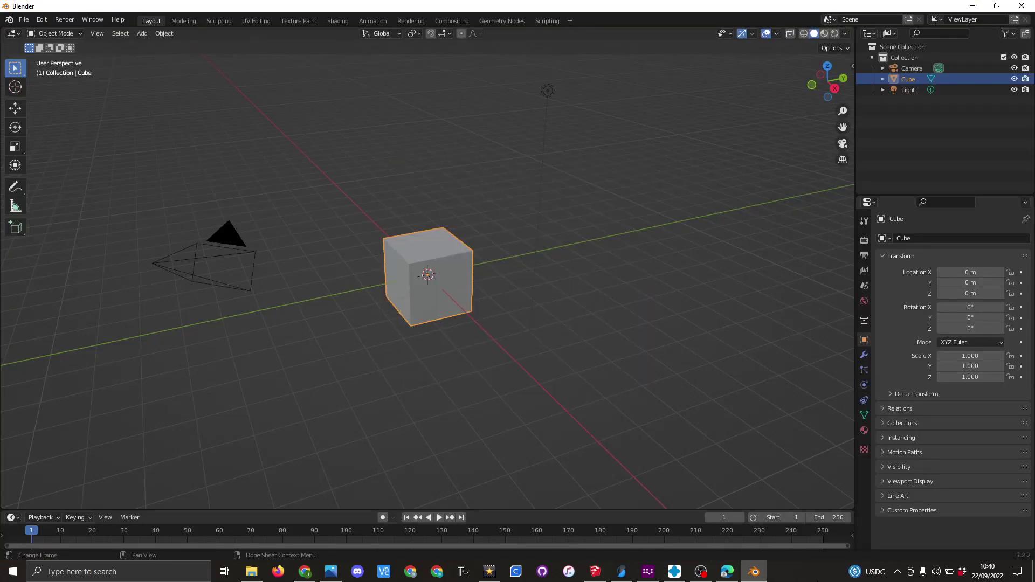
# Show the 3D viewport sidebar with the MakeHuman, MakeTarget2, MakeSkin and MakeClothes2 tabs.
pyautogui.click(95, 32)
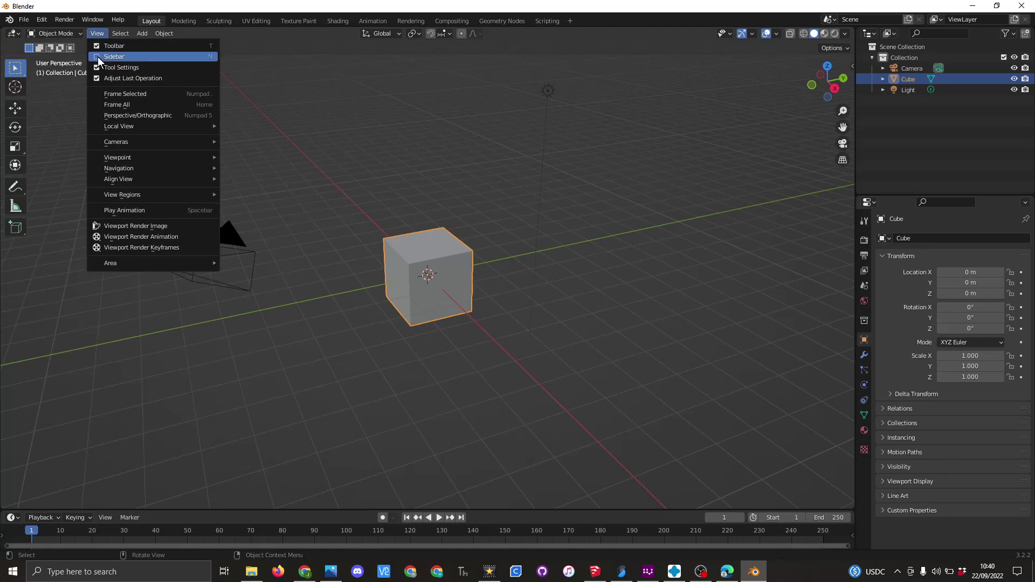
pyautogui.click(98, 57)
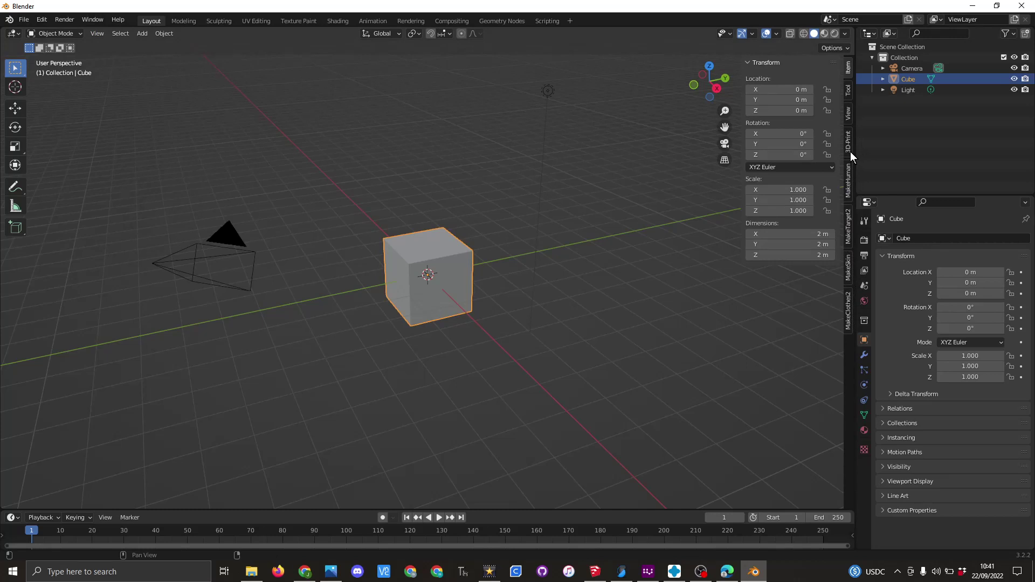
pyautogui.click(44, 20)
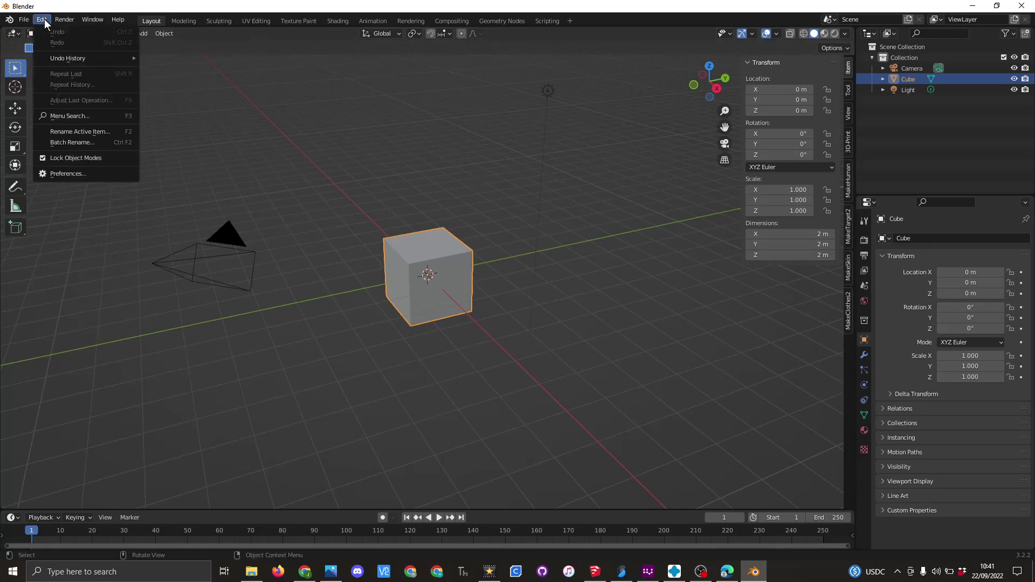
# Check the installed MakeHuman add-ons in the Preferences Add-ons list.
pyautogui.click(71, 173)
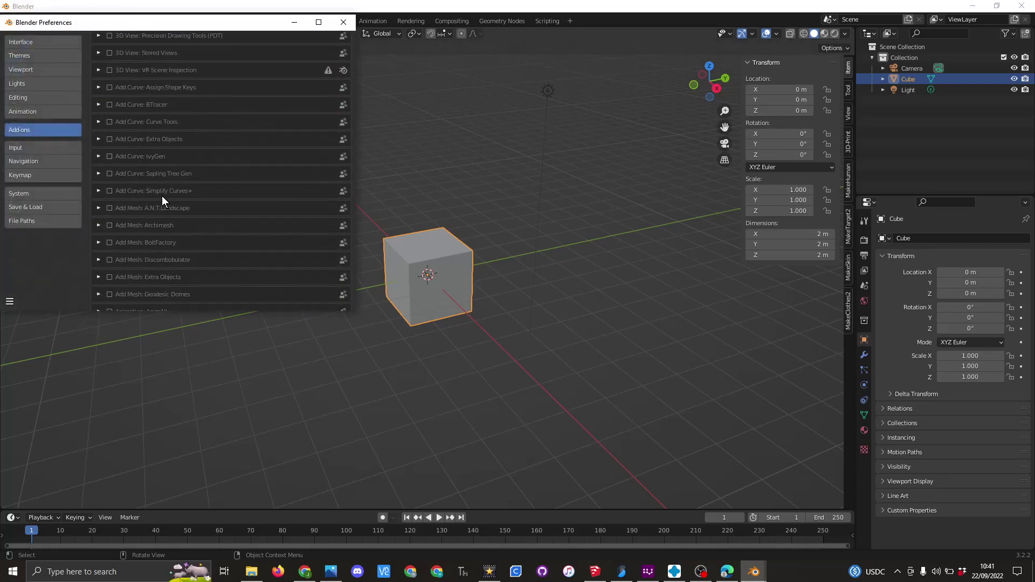
pyautogui.scroll(-10, 189, 256)
pyautogui.scroll(-10, 189, 258)
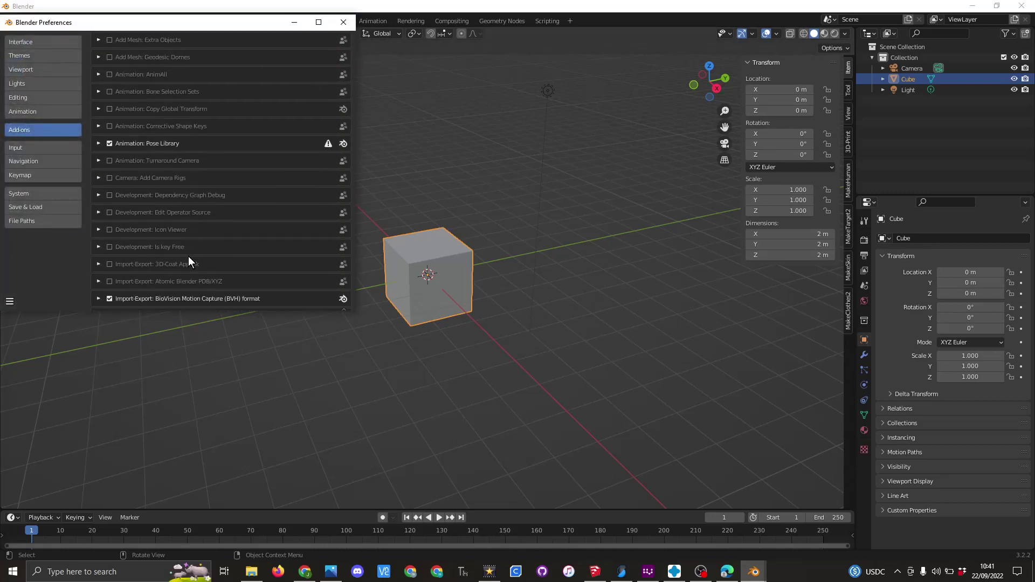
pyautogui.scroll(-10, 189, 256)
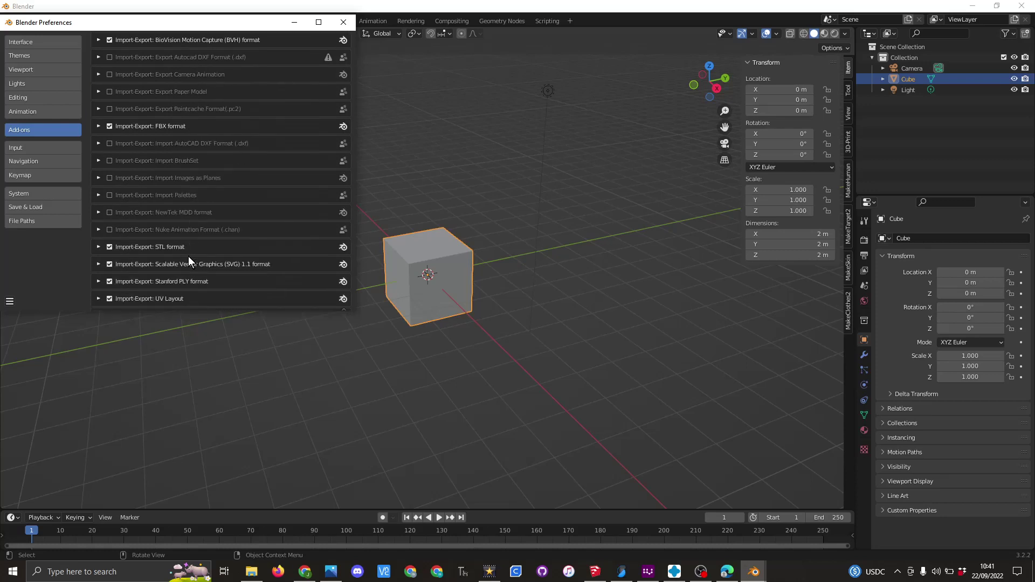
pyautogui.scroll(-10, 188, 257)
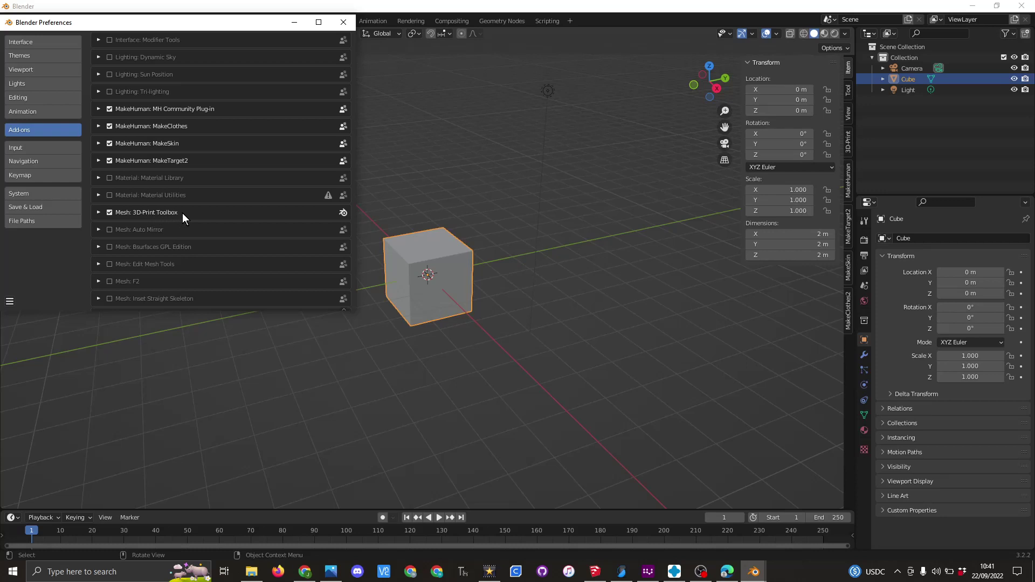
# Deselect the cube and turn off Auto-Save Preferences.
pyautogui.click(417, 163)
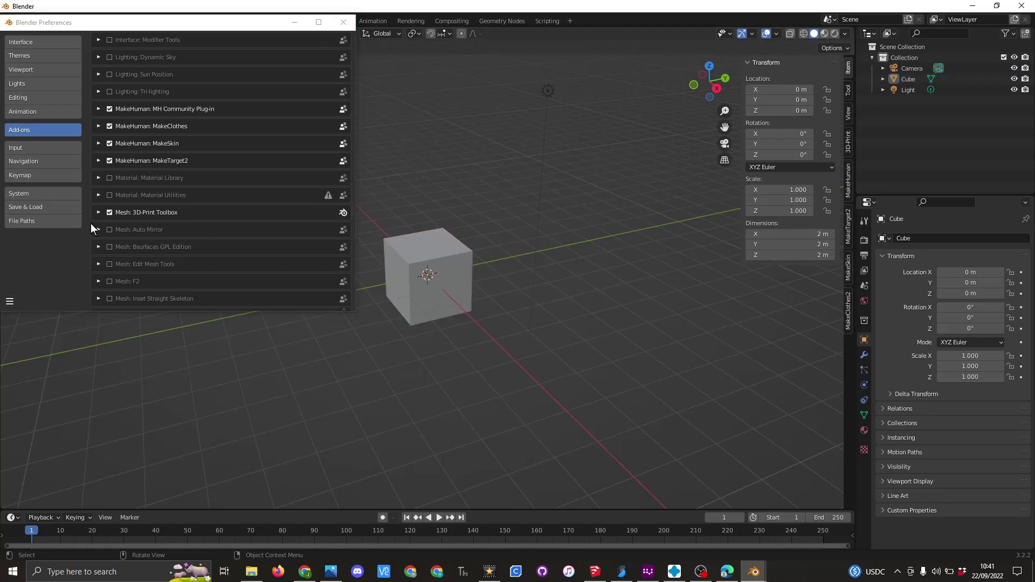
pyautogui.click(9, 303)
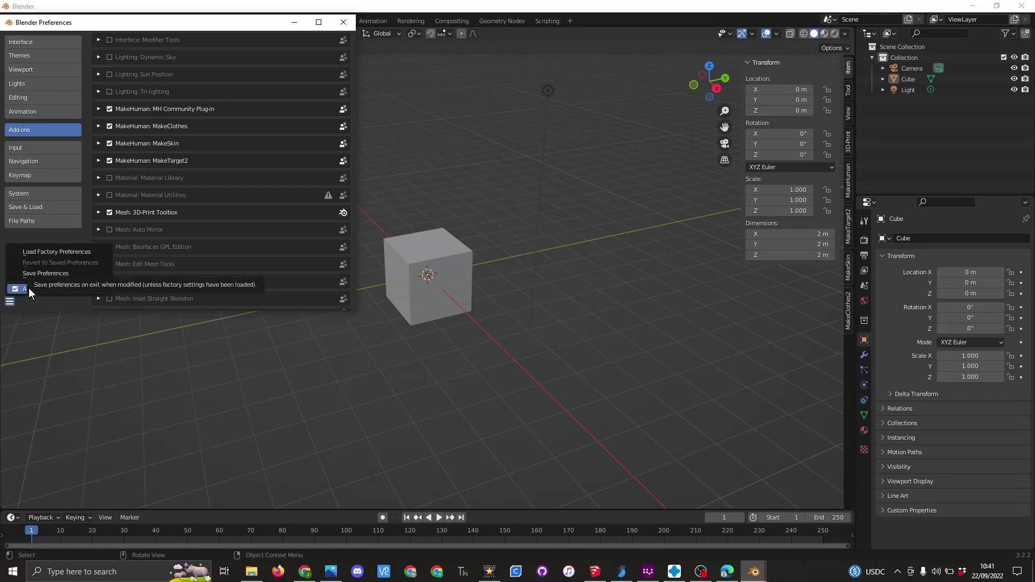
pyautogui.click(28, 288)
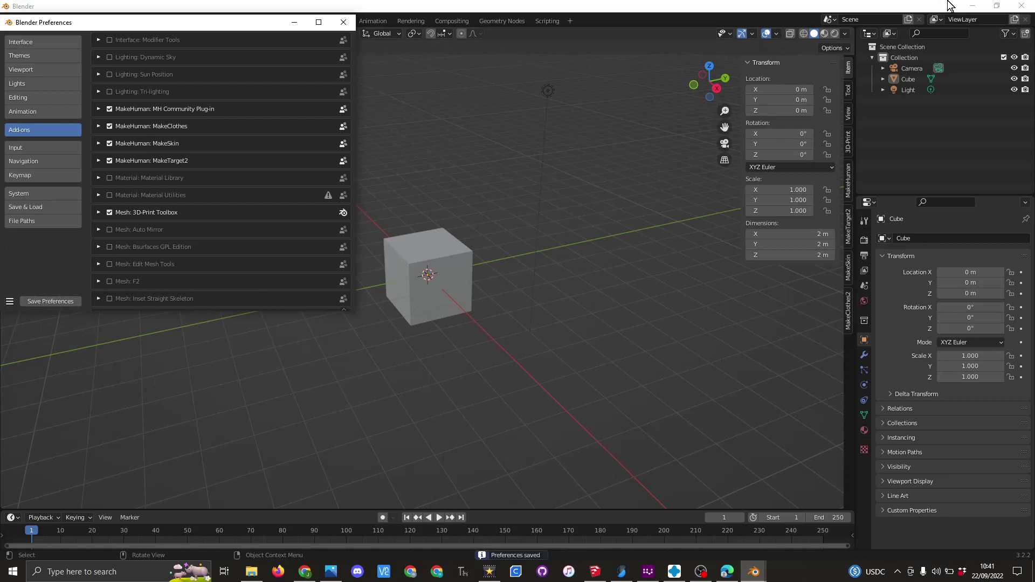